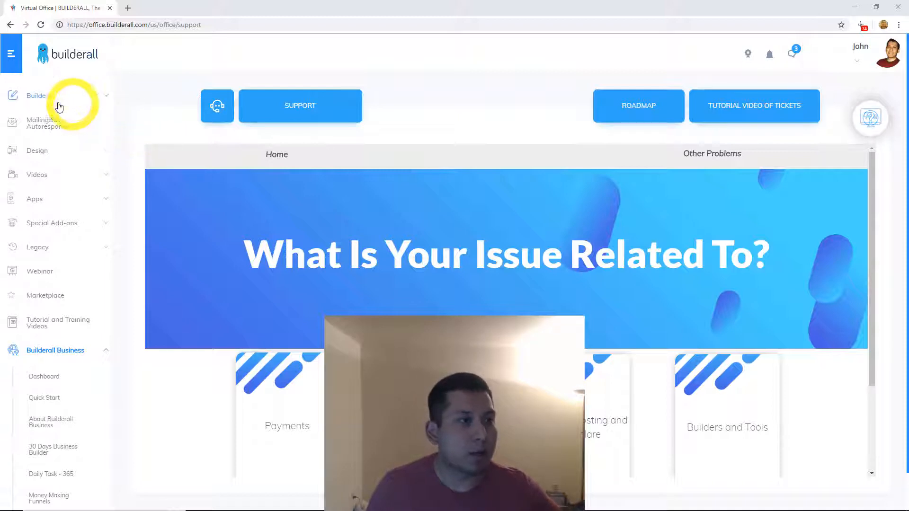
Open the new website template gallery of the Drag and Drop Pixel Perfect builder
left_click(35, 100)
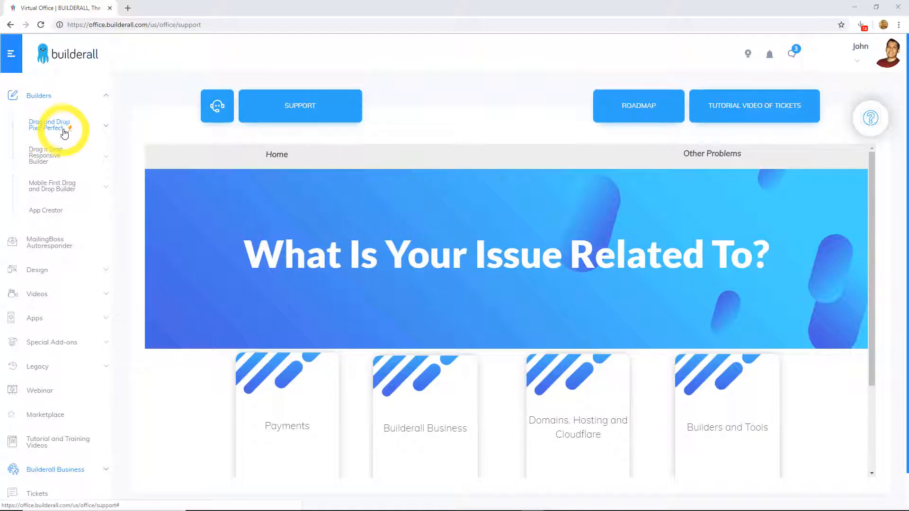
left_click(62, 130)
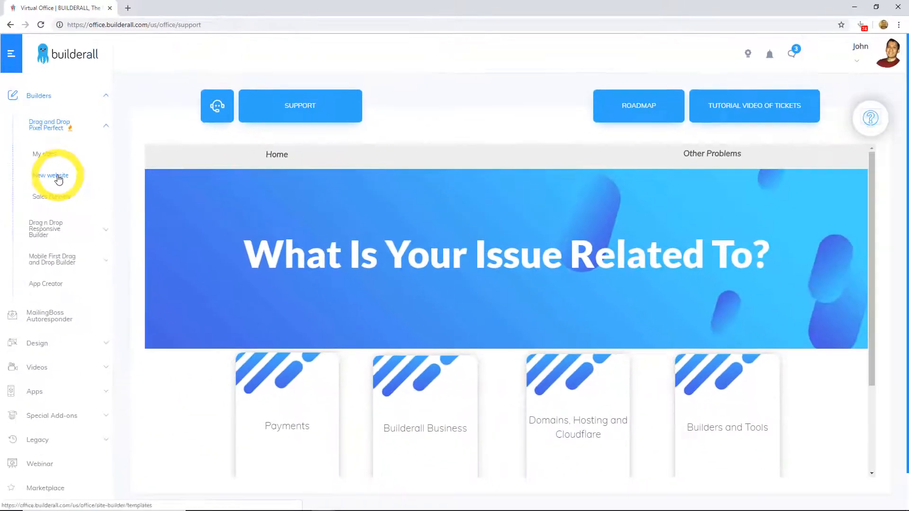
left_click(107, 336)
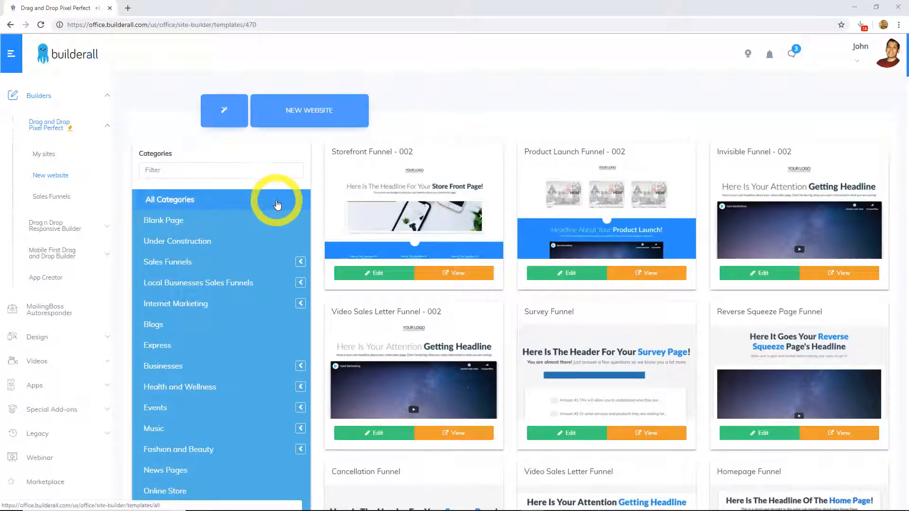
Look through the template categories and choose Sales Funnels
scroll(258, 178, "down", 3)
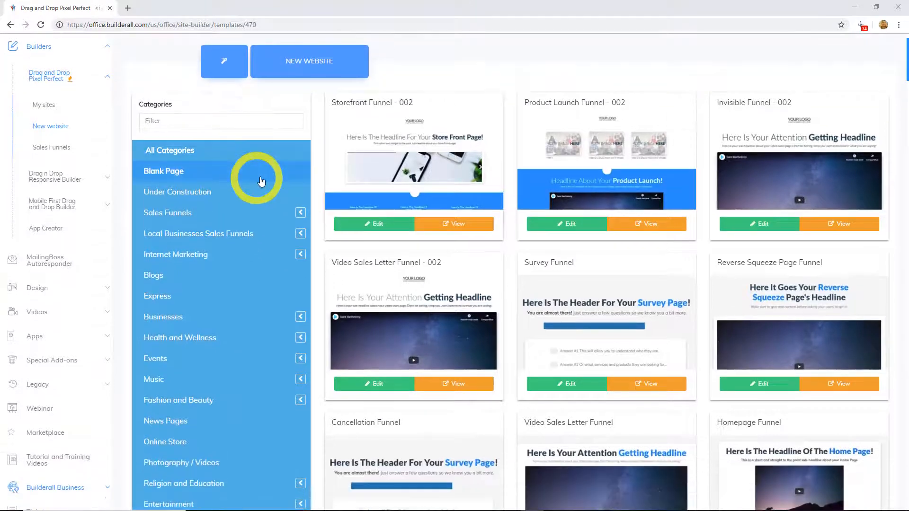
scroll(268, 337, "down", 1)
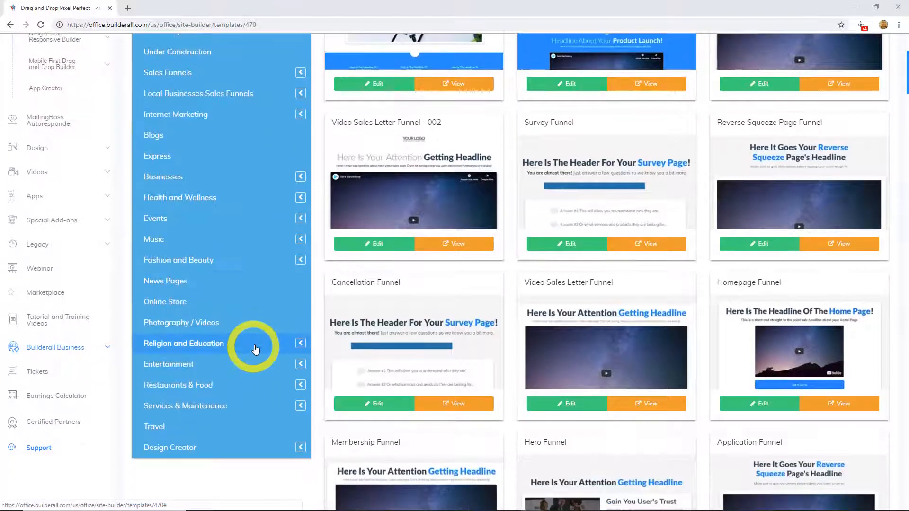
scroll(263, 337, "up", 3)
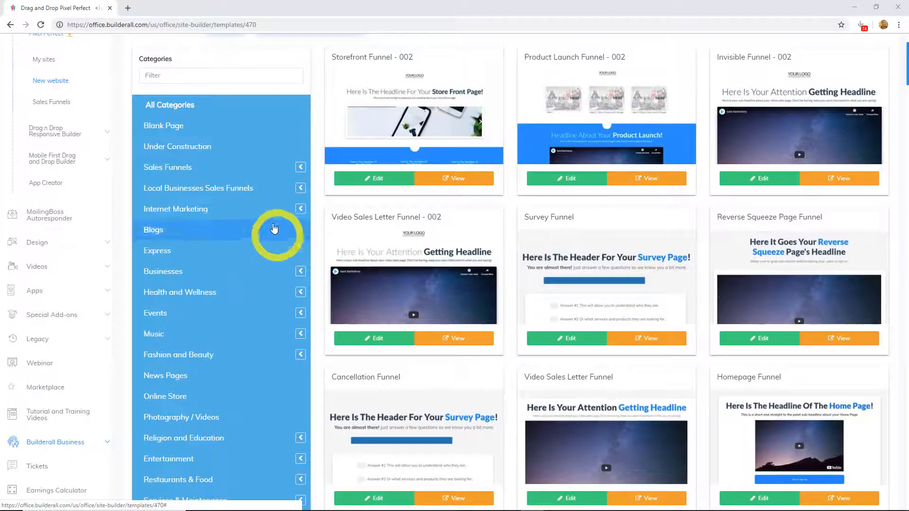
left_click(186, 172)
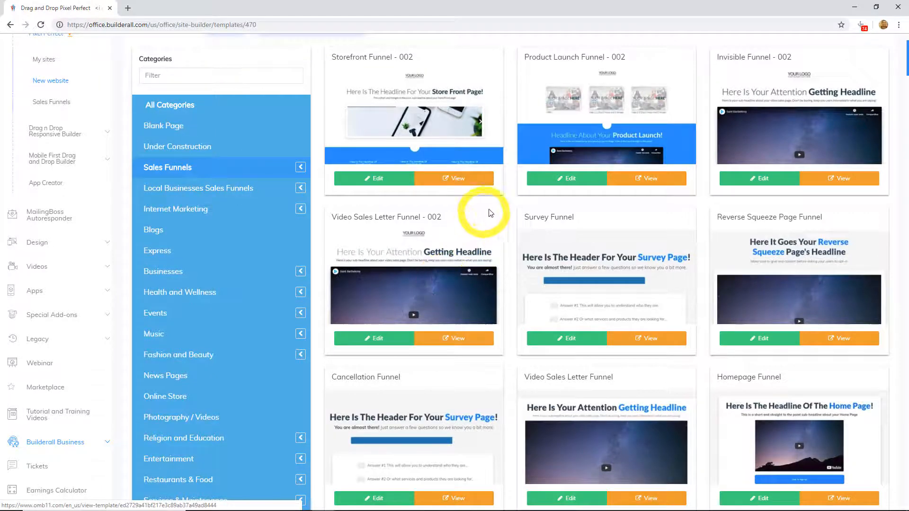
Find the Ebook Funnel #001 template among the sales funnels and open it for editing
scroll(505, 204, "down", 12)
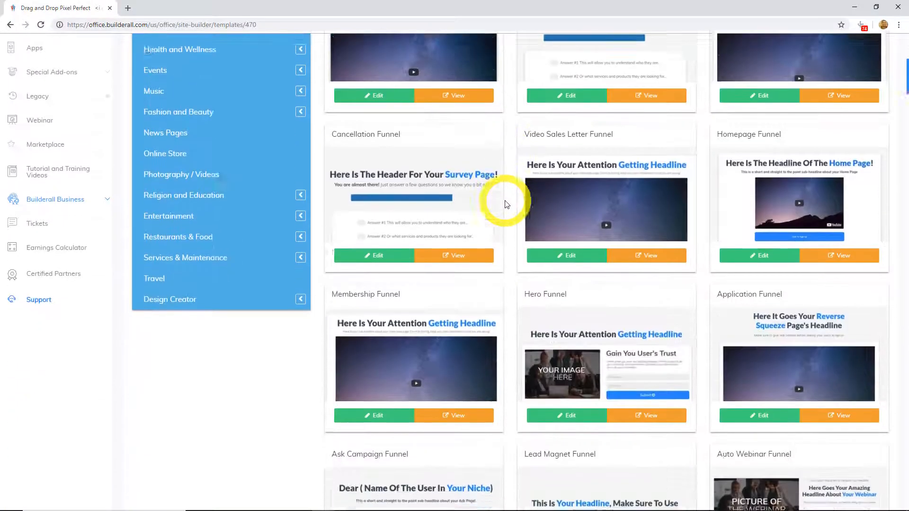
scroll(505, 203, "down", 6)
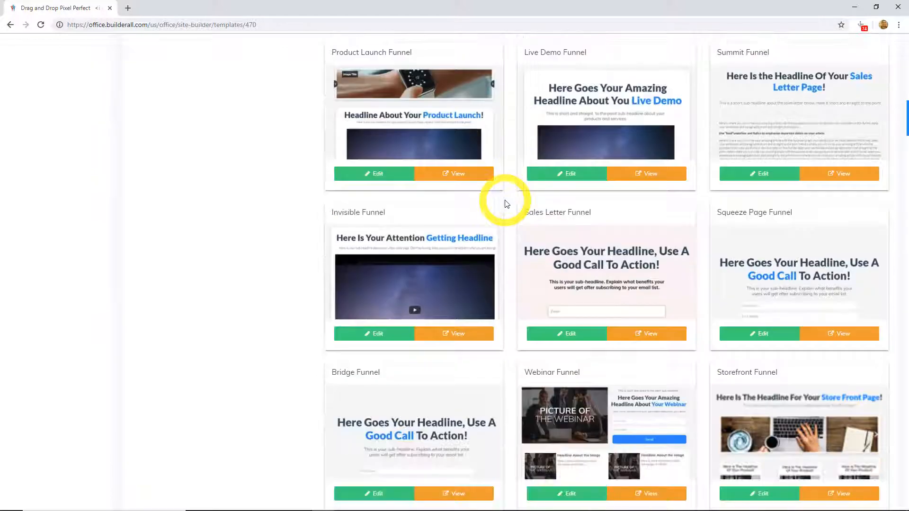
scroll(507, 203, "down", 6)
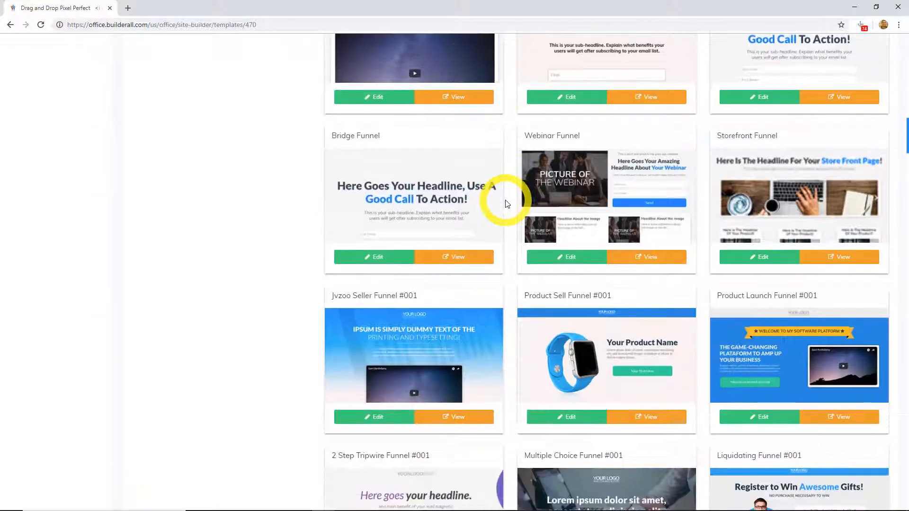
scroll(506, 203, "down", 6)
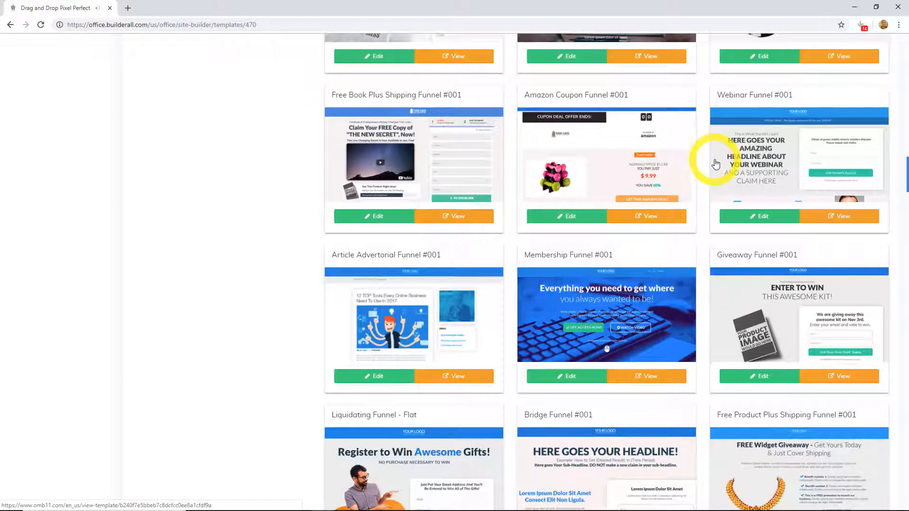
scroll(757, 151, "down", 3)
scroll(756, 151, "down", 5)
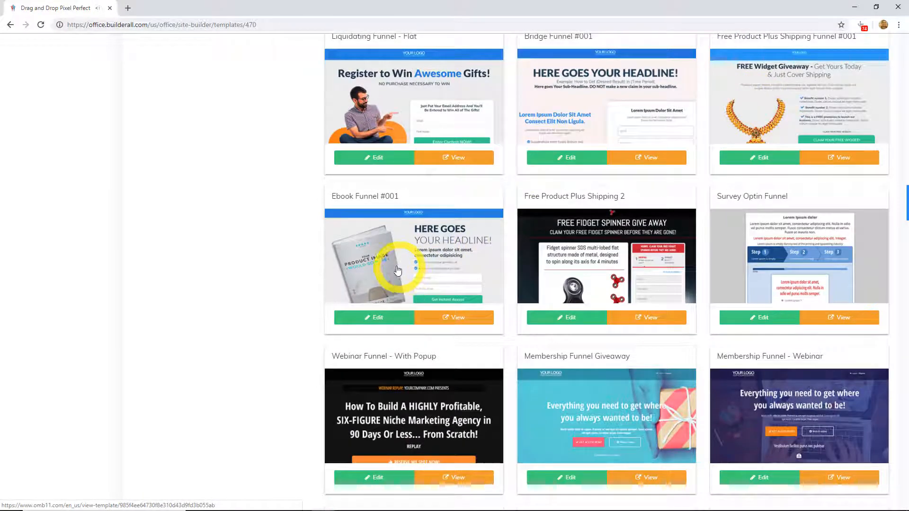
left_click(394, 318)
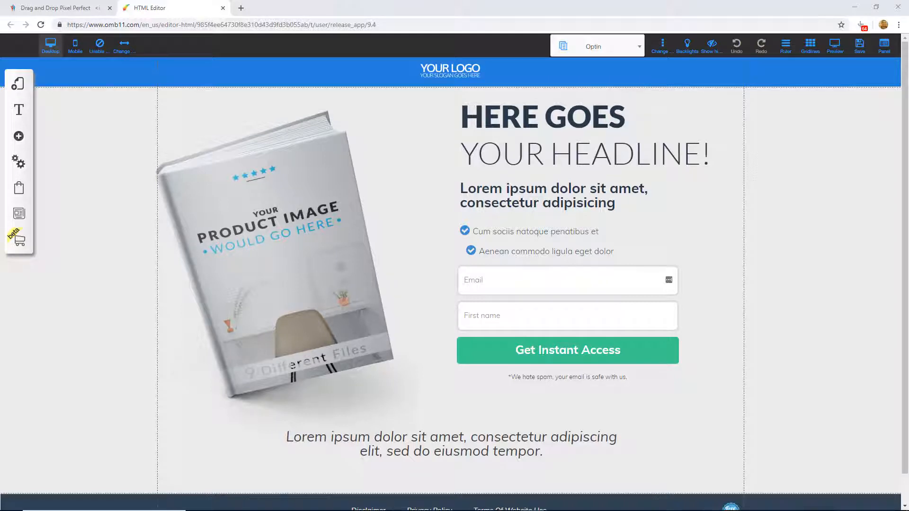
Look over the opt-in page down to its footer and toggle the gridlines on and off
scroll(615, 196, "down", 1)
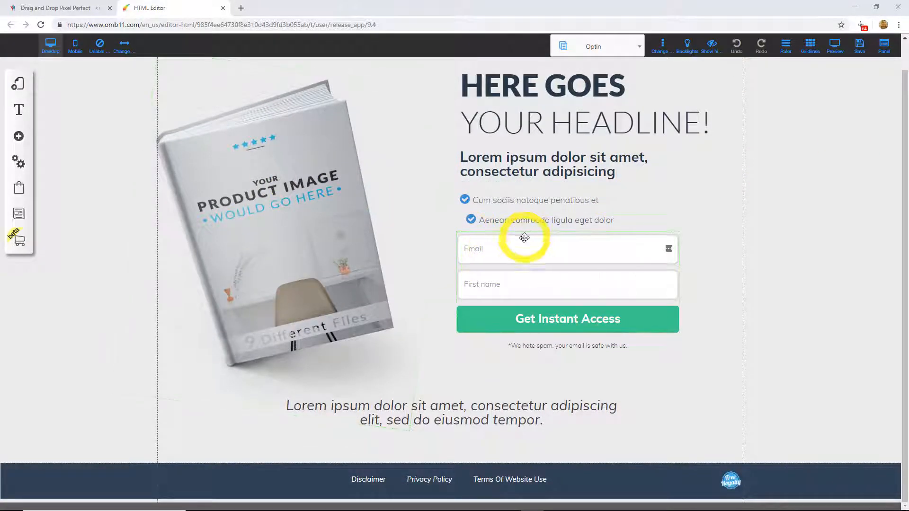
scroll(560, 281, "up", 1)
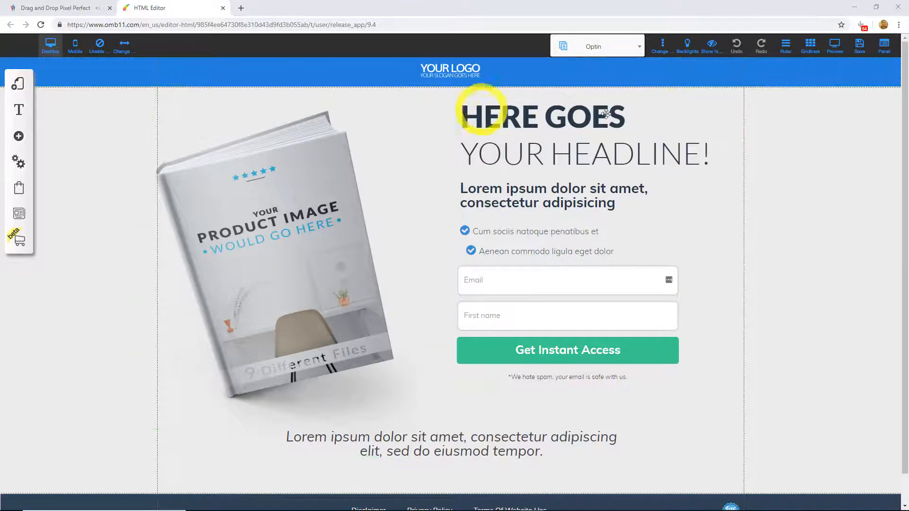
left_click(814, 51)
left_click(814, 50)
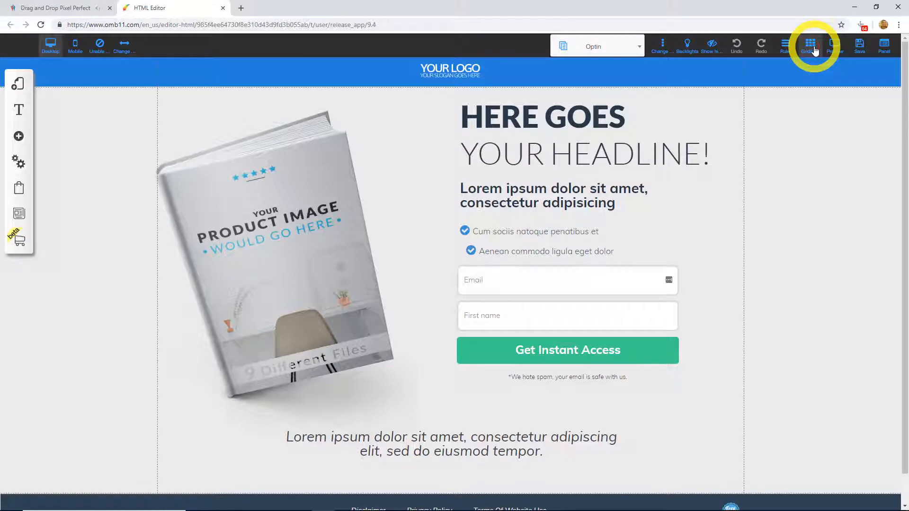
Check the mobile version of the opt-in page and return to the desktop version
left_click(52, 54)
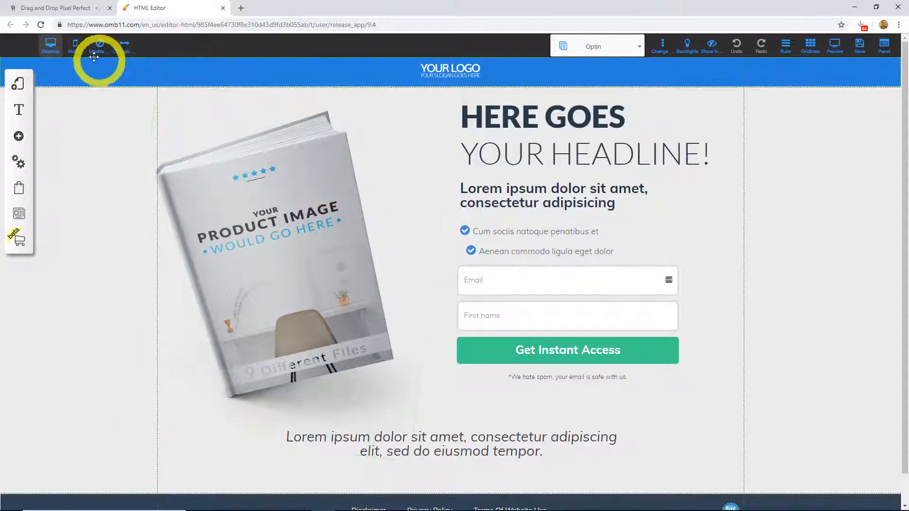
left_click(80, 52)
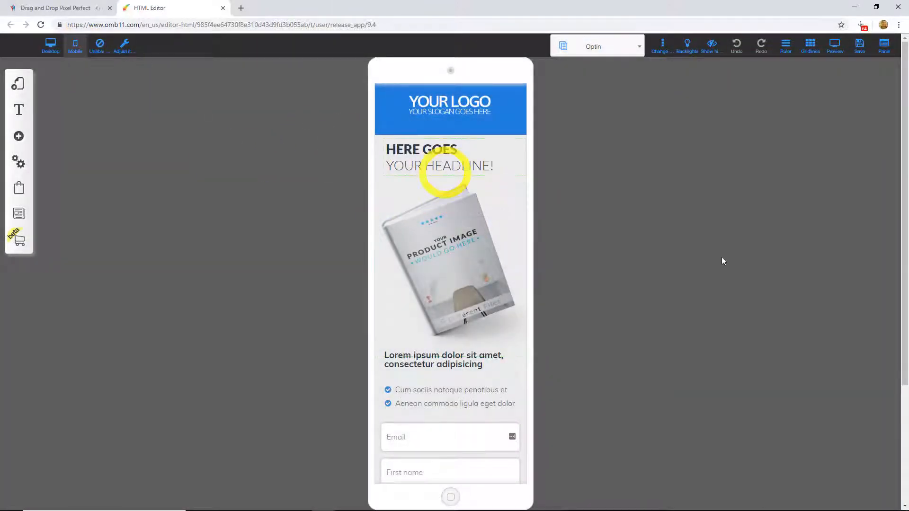
left_click(51, 46)
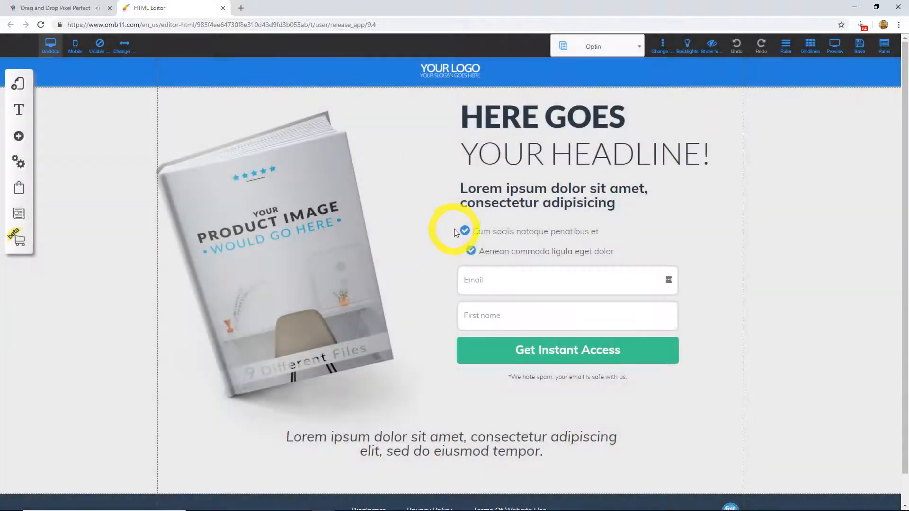
Show the list of elements that can be added to the page and close it again
scroll(647, 380, "down", 1)
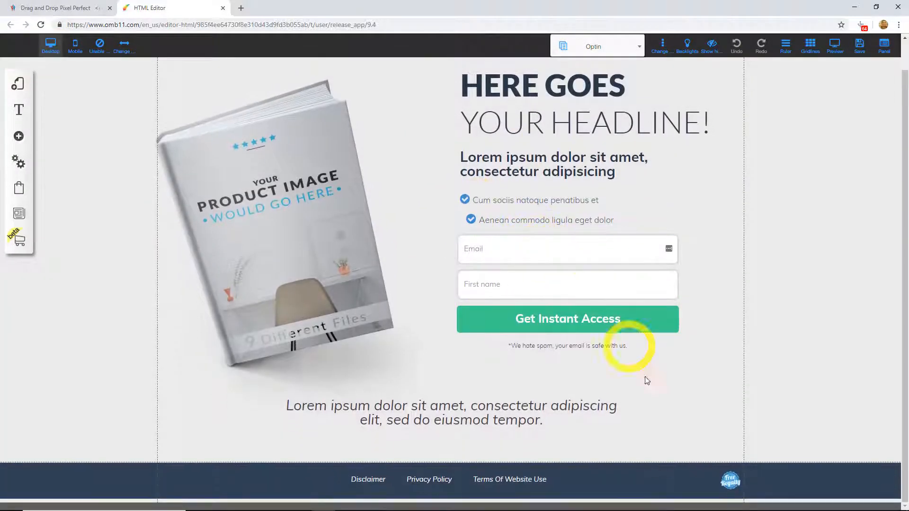
left_click(19, 136)
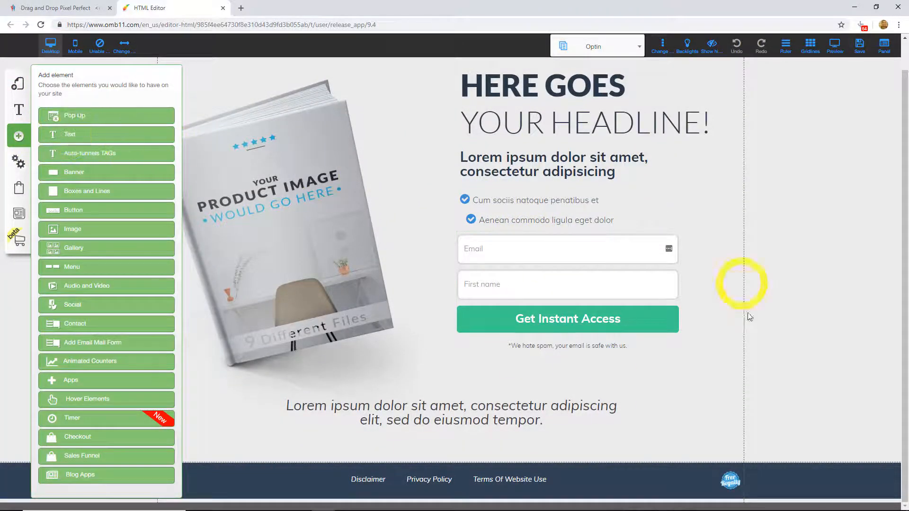
left_click(692, 381)
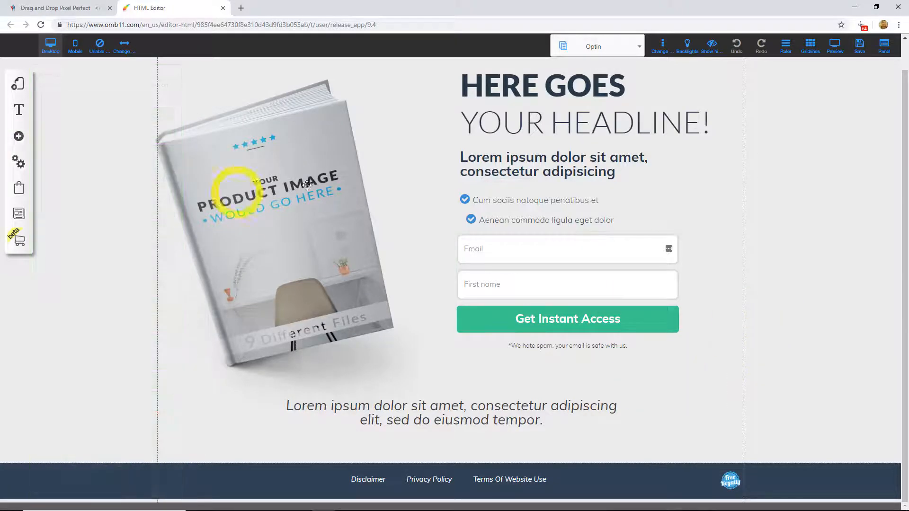
Examine the mobile layout down to the footer, then switch back to the desktop layout
left_click(77, 55)
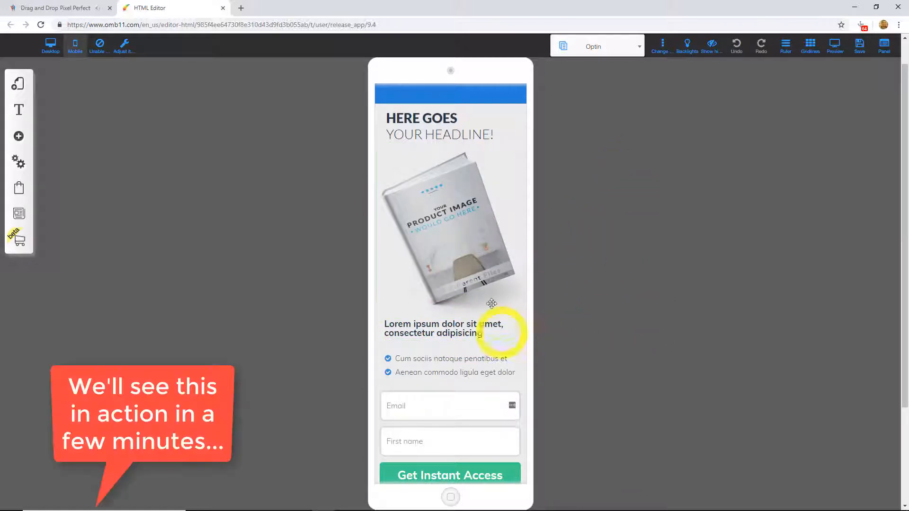
scroll(485, 237, "down", 3)
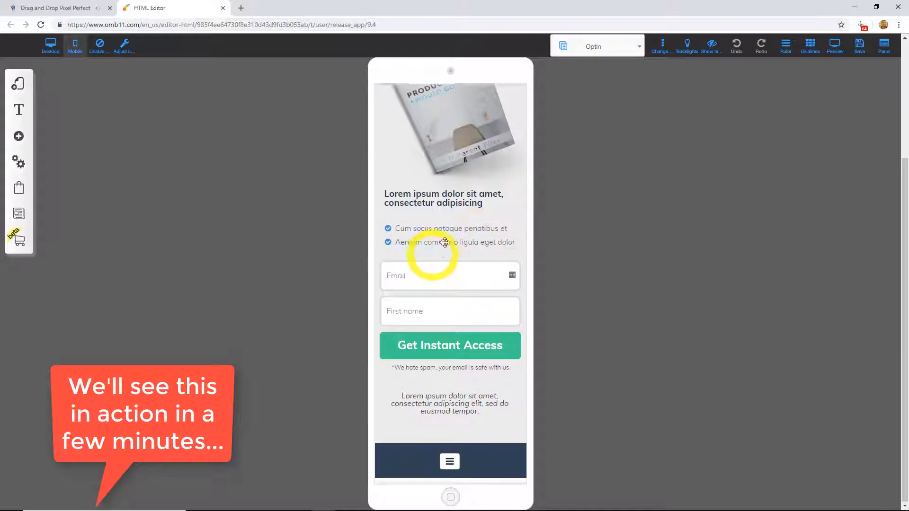
scroll(436, 251, "up", 4)
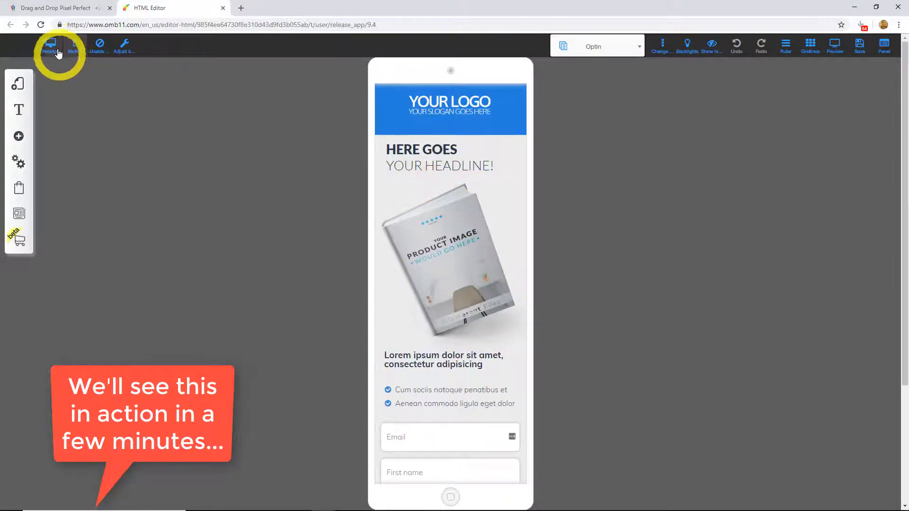
left_click(52, 48)
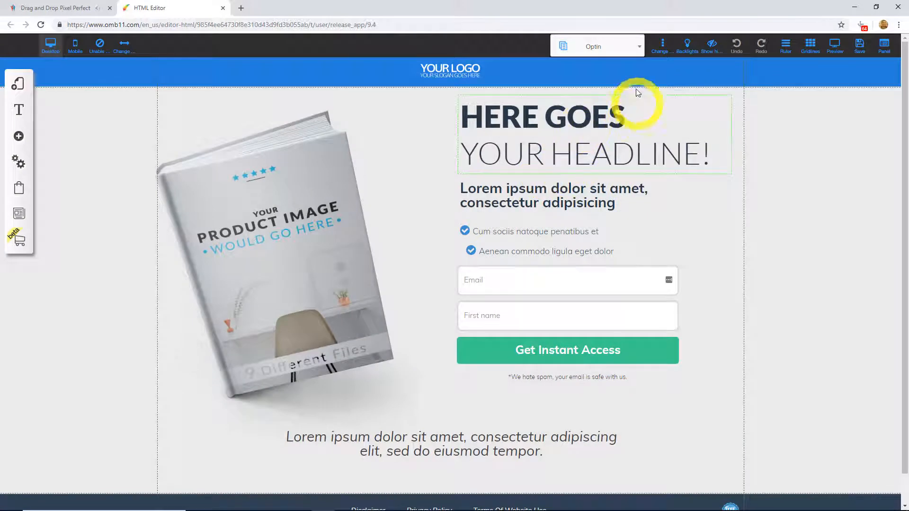
Review the list of pages in the ebook funnel and open the Download page
left_click(607, 54)
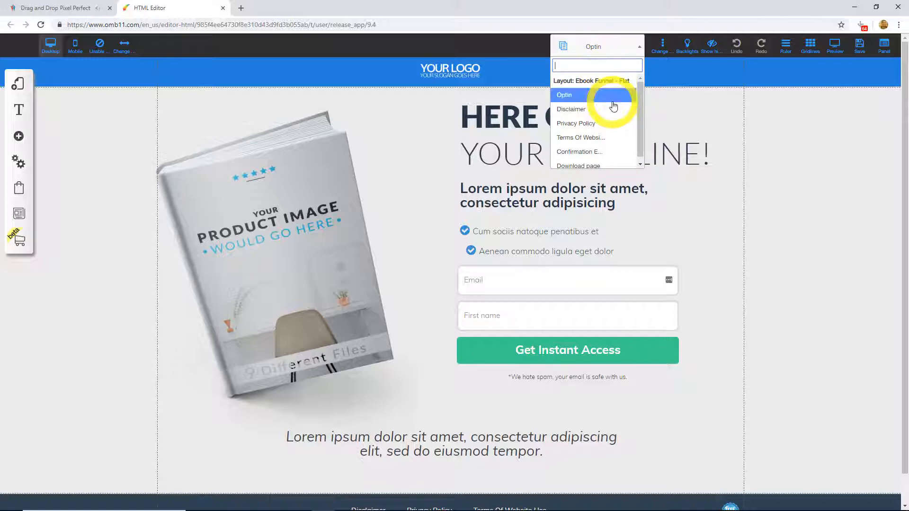
scroll(615, 106, "down", 1)
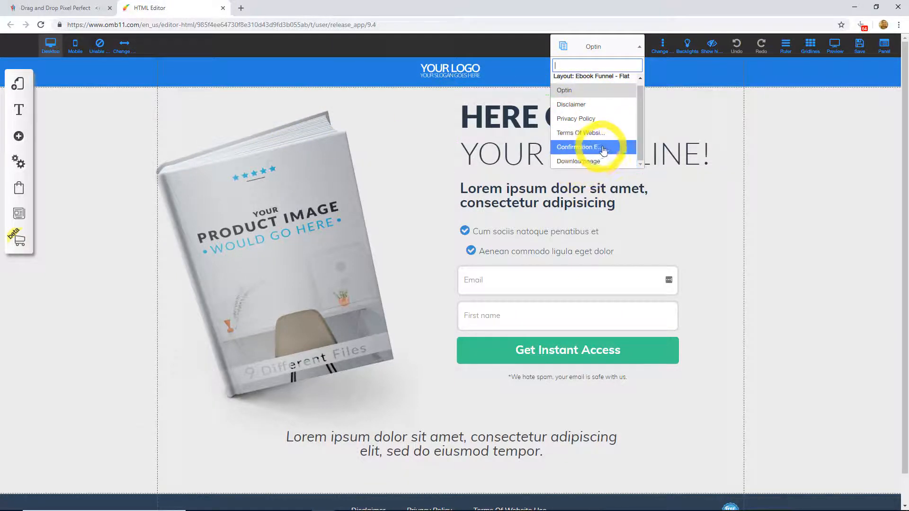
scroll(603, 124, "up", 1)
scroll(602, 130, "down", 1)
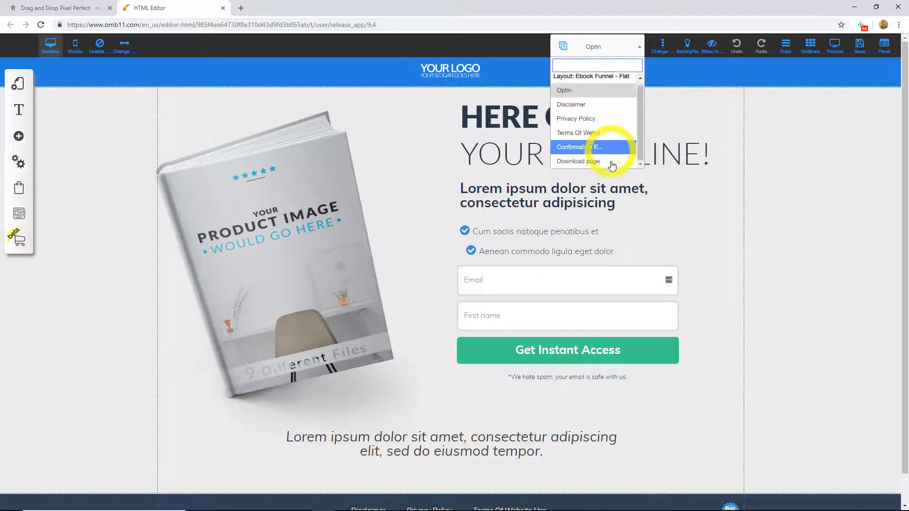
left_click(586, 163)
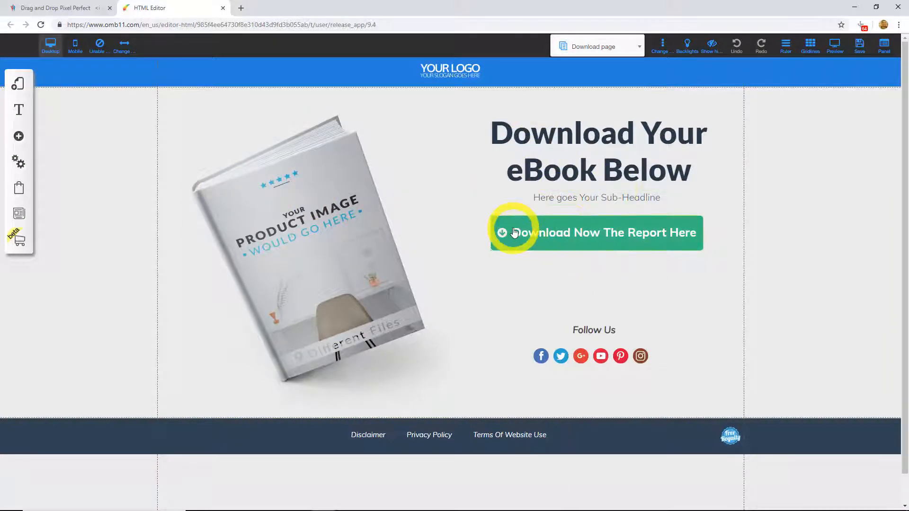
View the funnel's email confirmation page and return to the Optin page
left_click(635, 45)
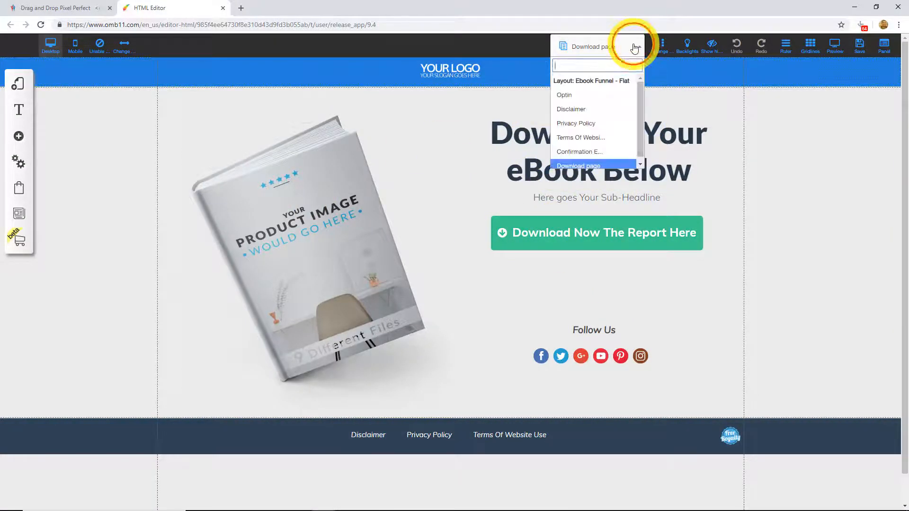
left_click(605, 151)
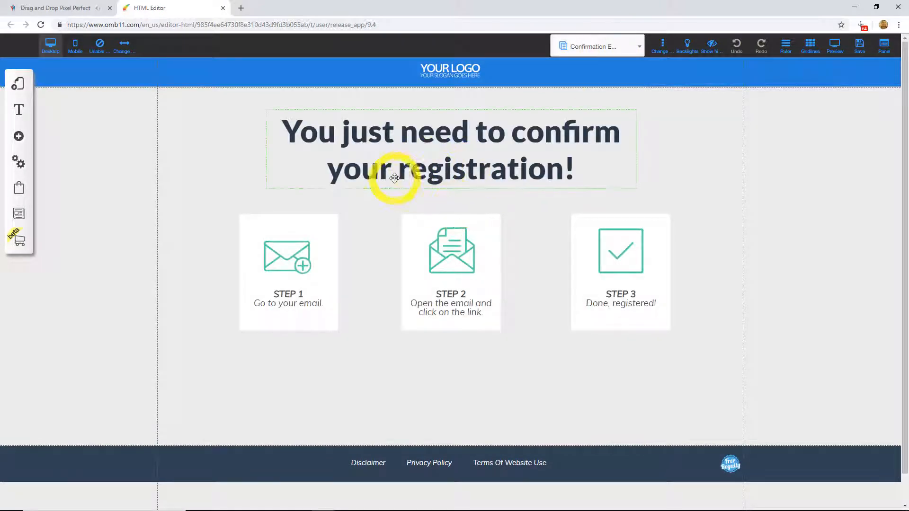
left_click(620, 58)
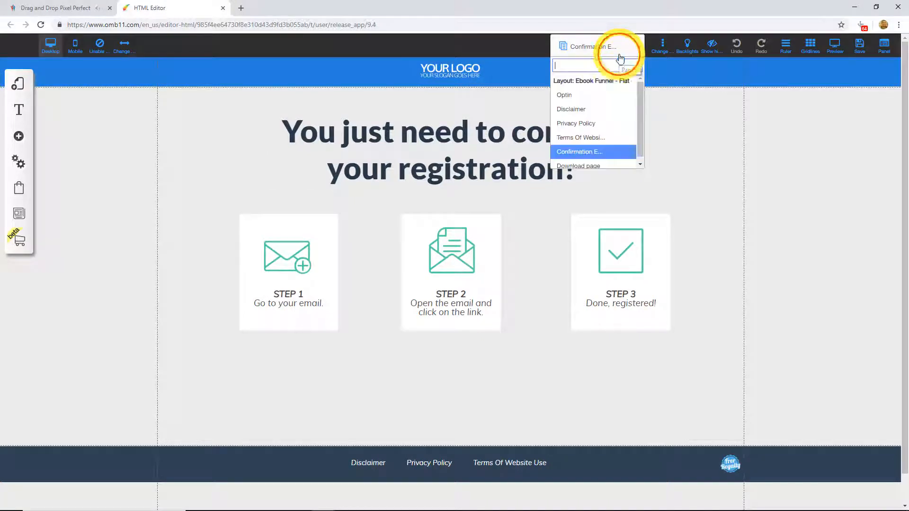
left_click(592, 97)
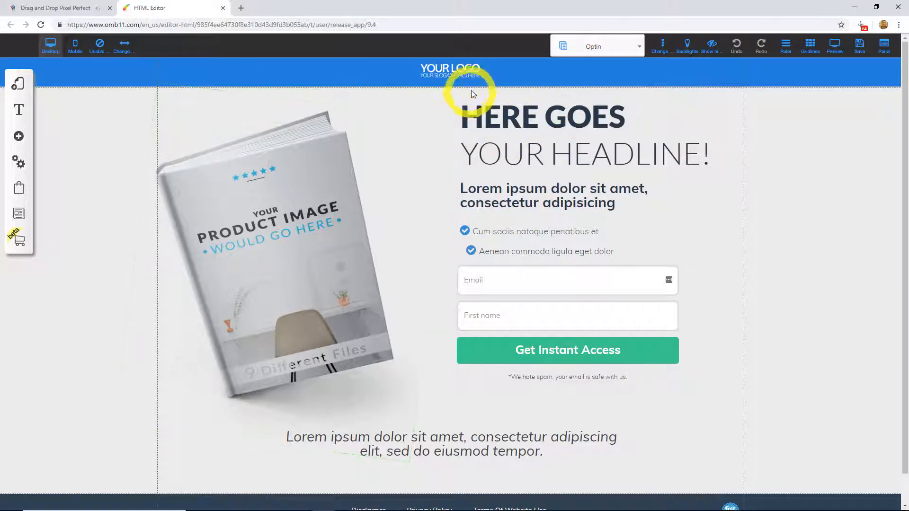
Delete the placeholder logo from the opt-in page's header
left_click(452, 77)
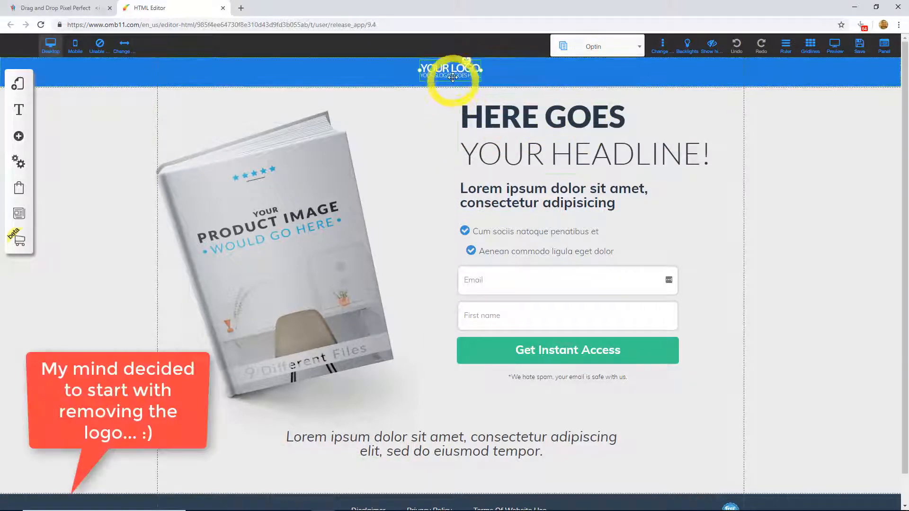
double_click(452, 76)
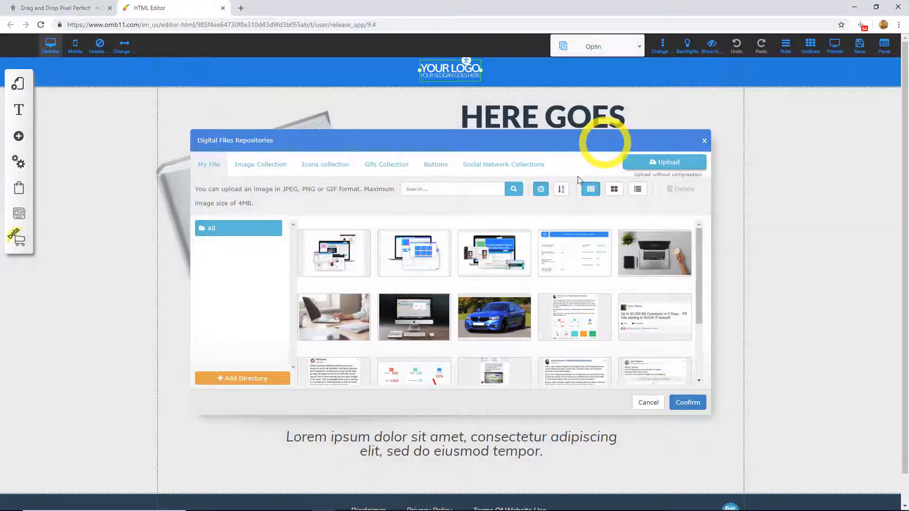
left_click(705, 142)
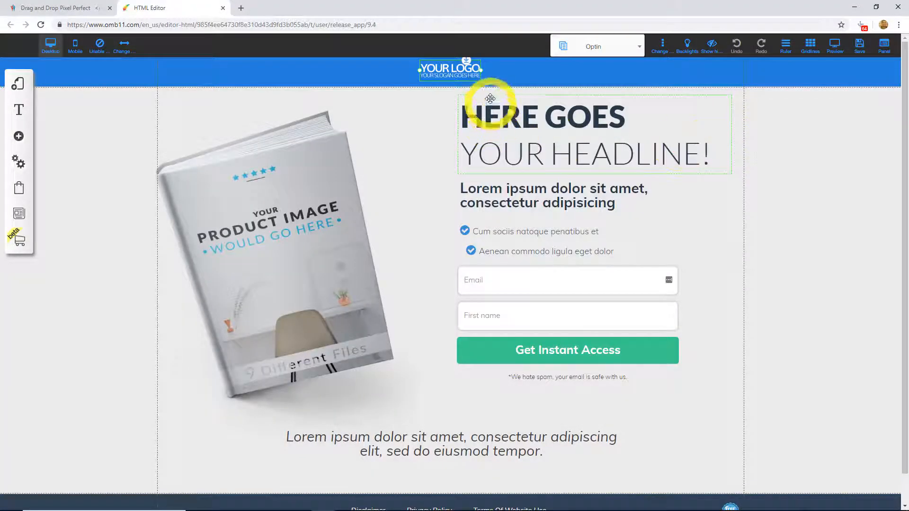
key("Delete")
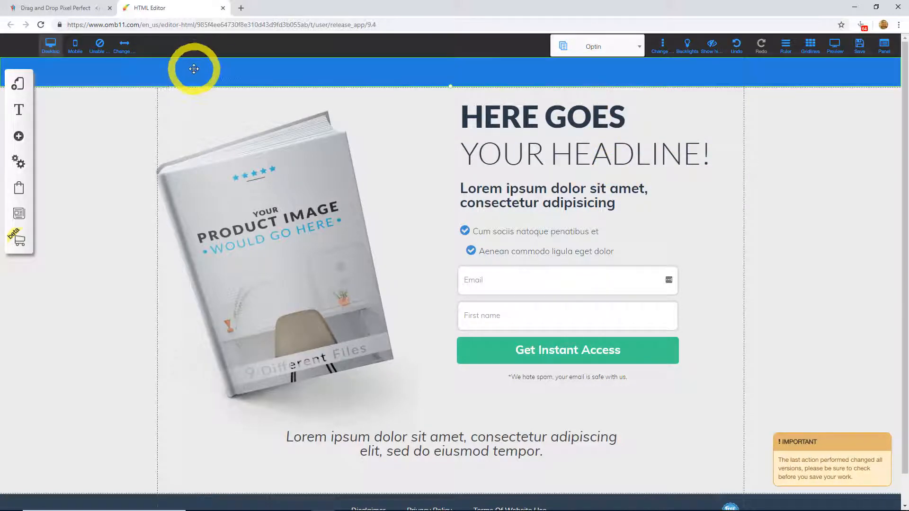
Remove the header's blue background by setting its appearance style to None
right_click(237, 67)
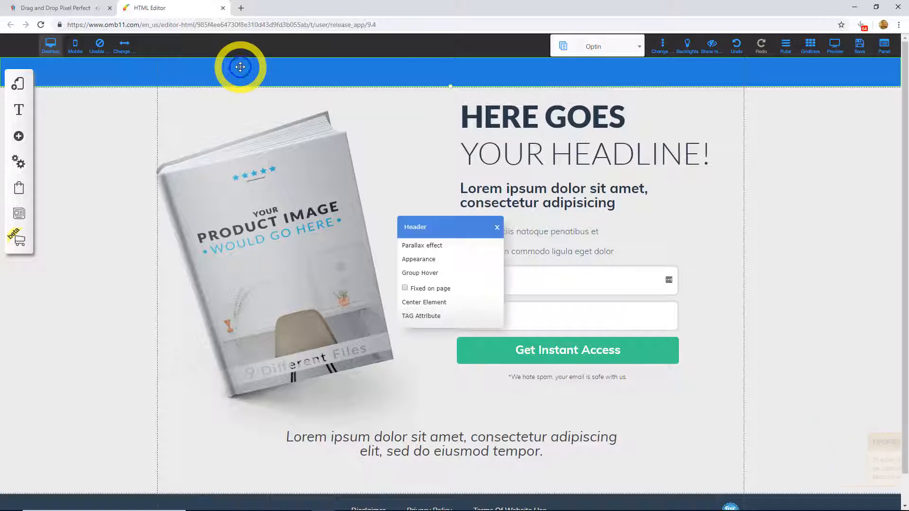
left_click(415, 259)
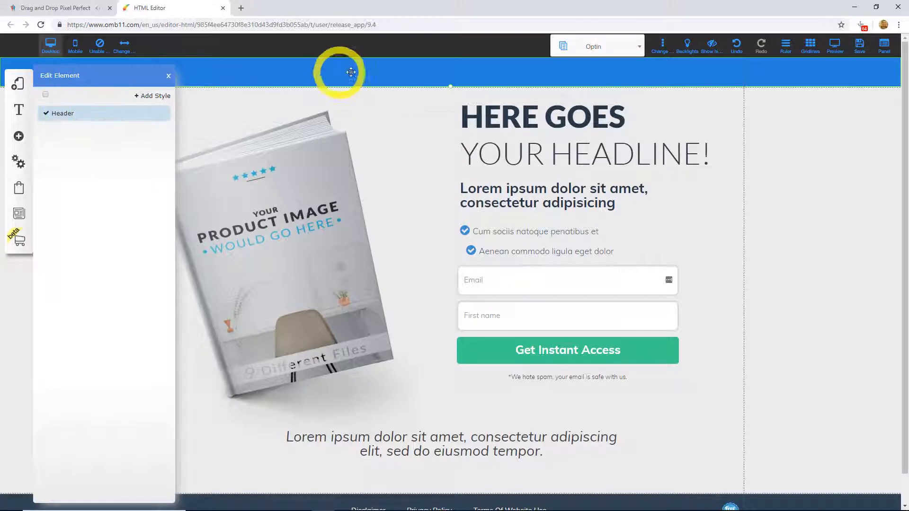
mouse_move(123, 119)
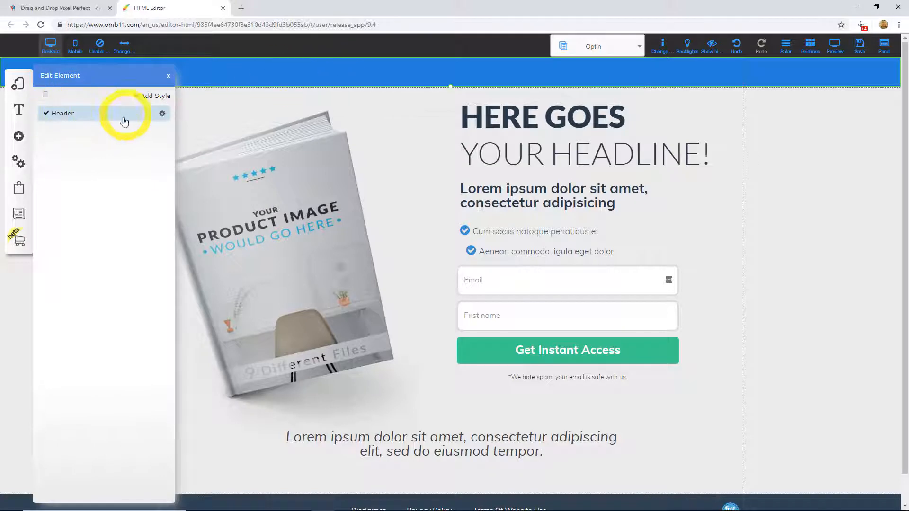
left_click(162, 113)
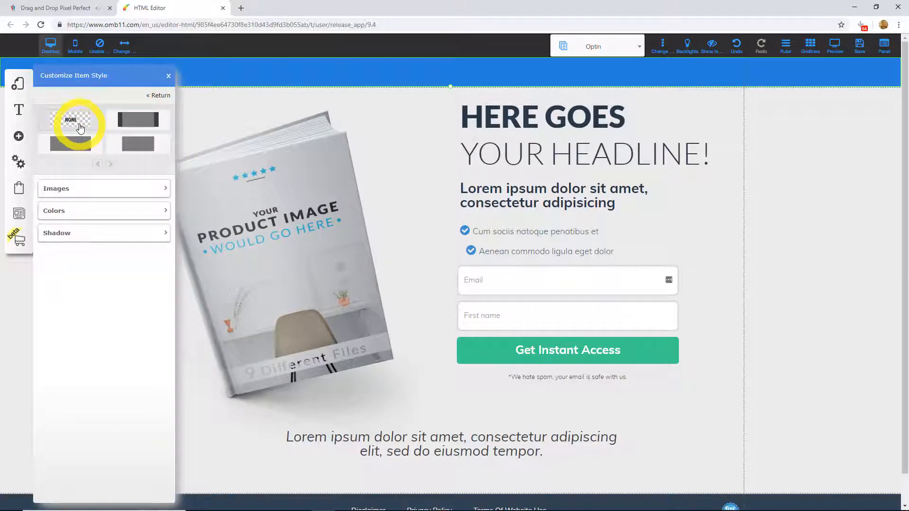
left_click(81, 128)
left_click(377, 99)
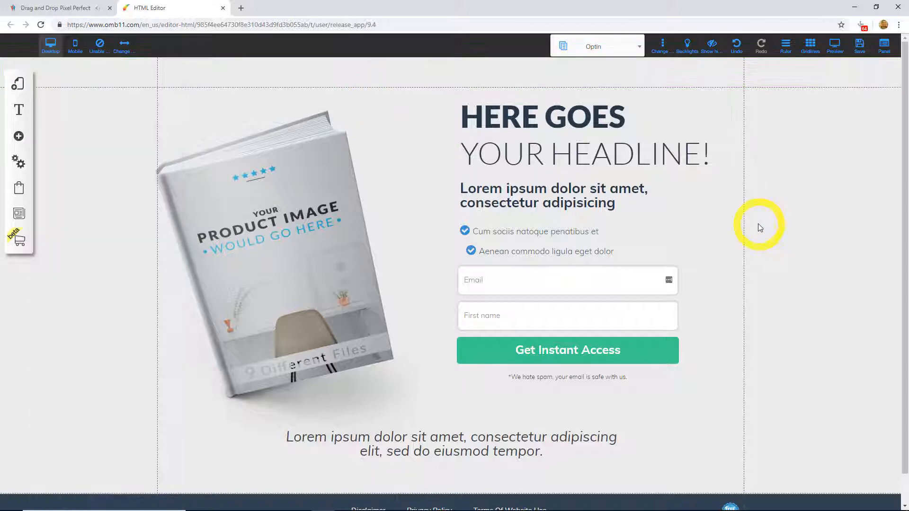
Replace the whole placeholder headline with "This is the #1 SEO Guide on Earth!" in the bold headline style
left_click(520, 137)
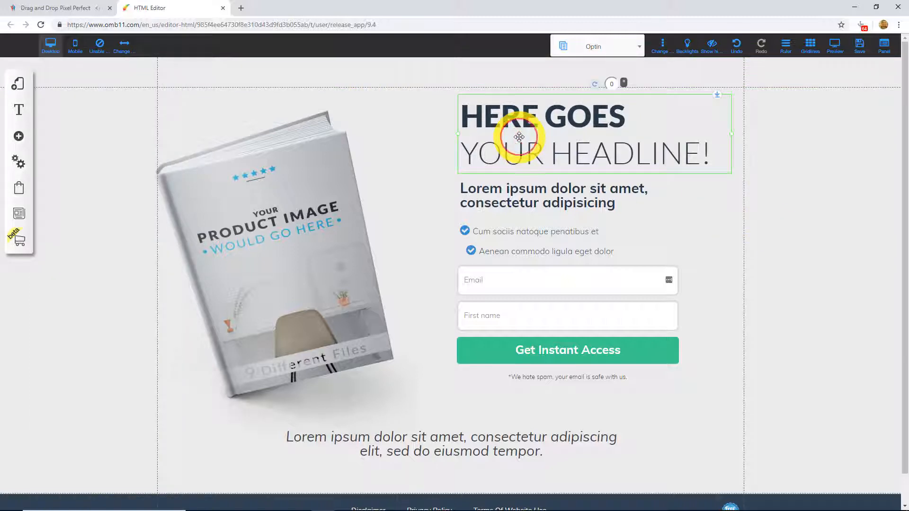
left_click(609, 125)
triple_click(619, 122)
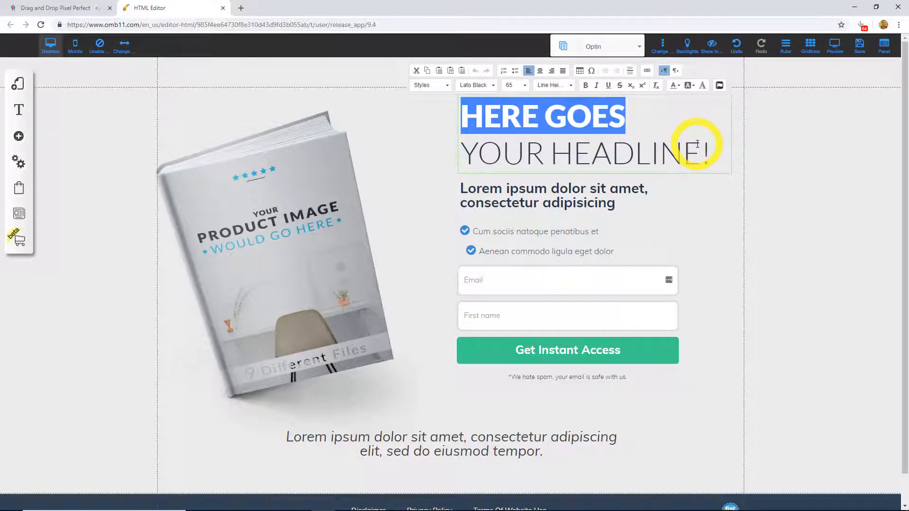
type("This is the")
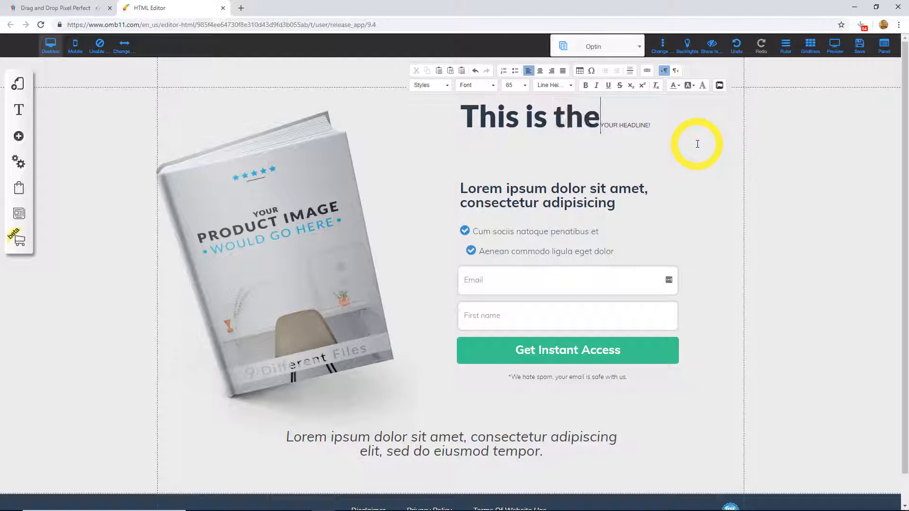
type(" #1")
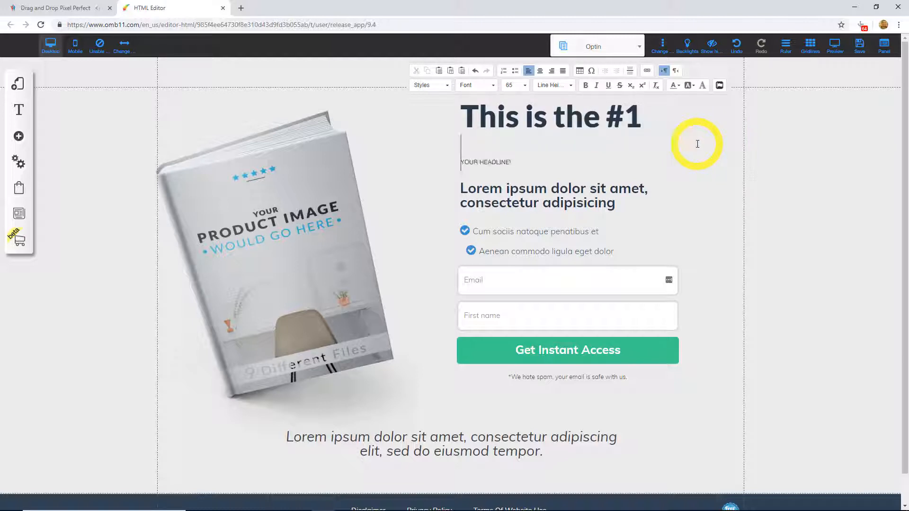
key("BackSpace")
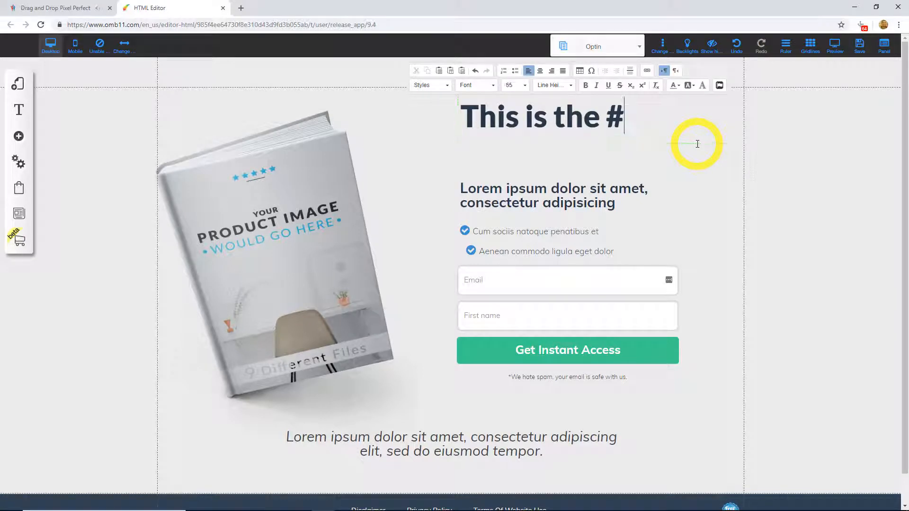
type("Gu")
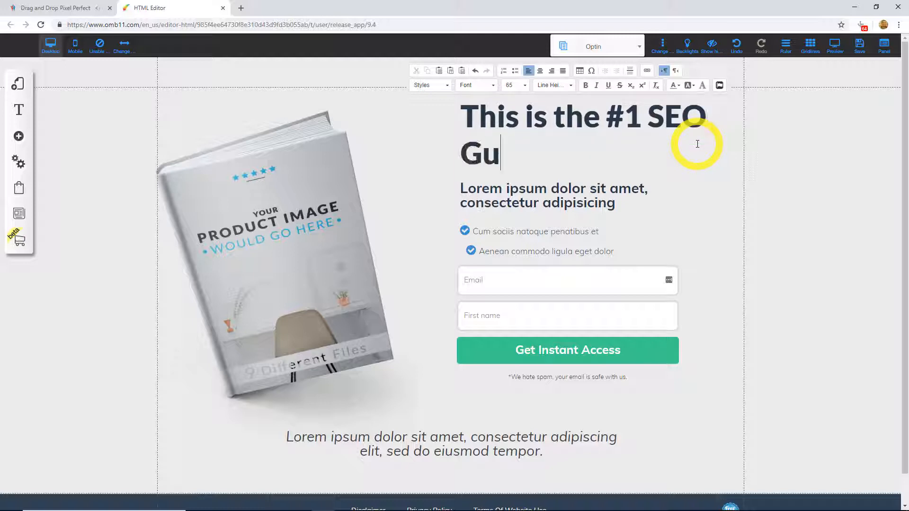
type("ide on E")
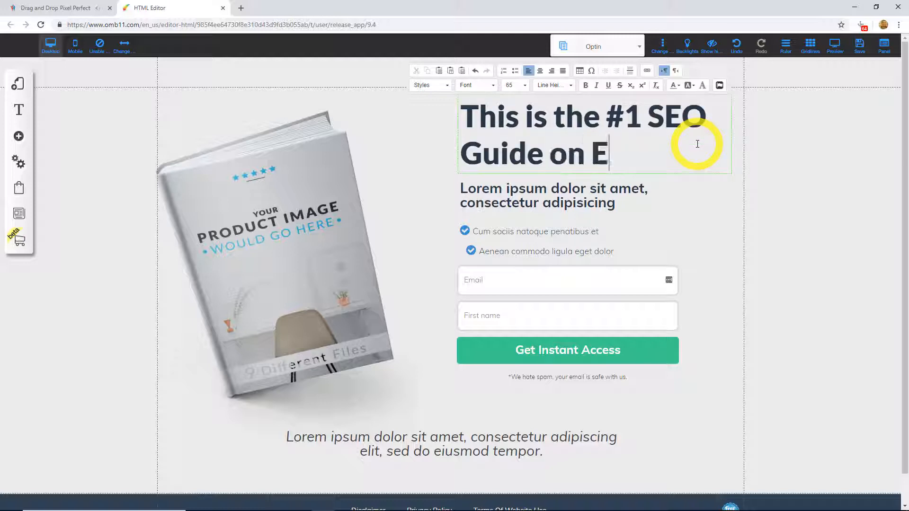
type("arth!")
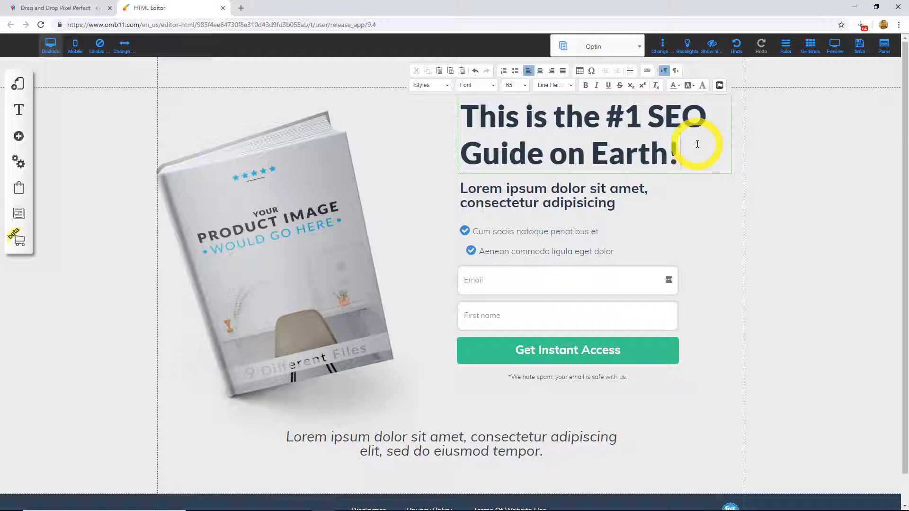
Delete the subheadline and move the two bullet points and the opt-in form up to close the gap
left_click(574, 198)
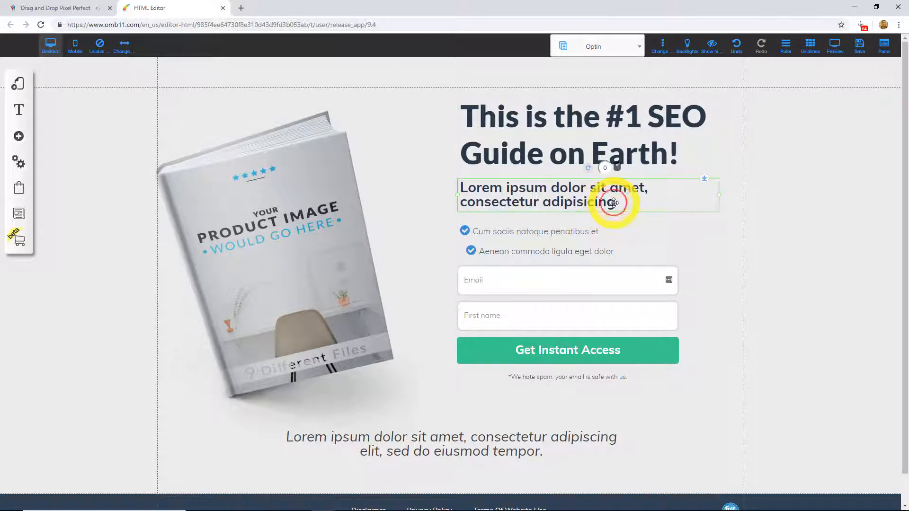
key("Delete")
left_click(589, 225)
left_click_drag(591, 225, 593, 194)
left_click_drag(594, 248, 592, 232)
left_click_drag(598, 285, 596, 273)
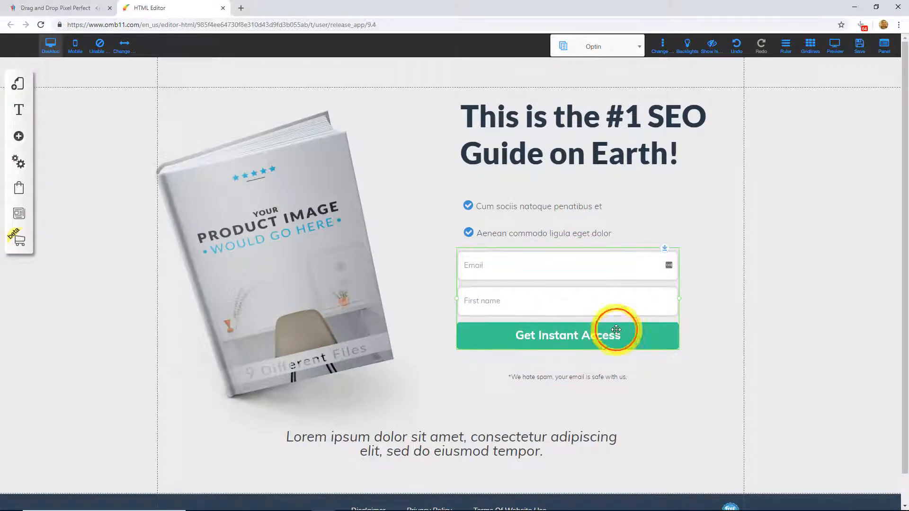
Narrow the headline's text box slightly while keeping the headline on two lines
left_click(548, 156)
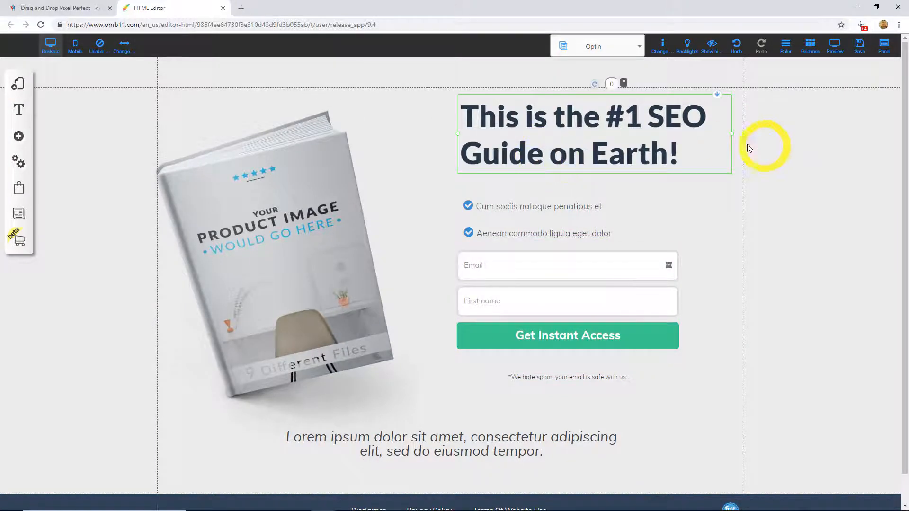
mouse_move(731, 138)
left_mouse_down()
mouse_move(659, 135)
mouse_move(718, 137)
left_mouse_up()
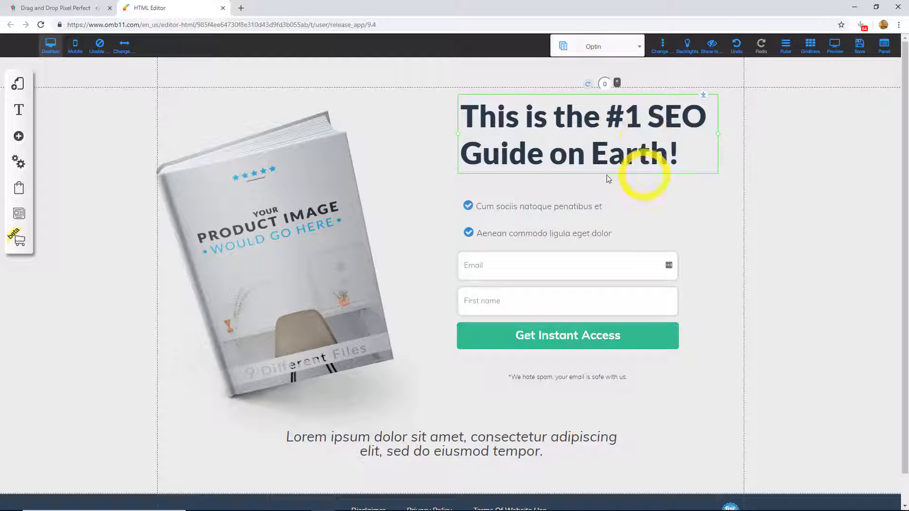
Review the options available for the book image and close them
left_click(307, 251)
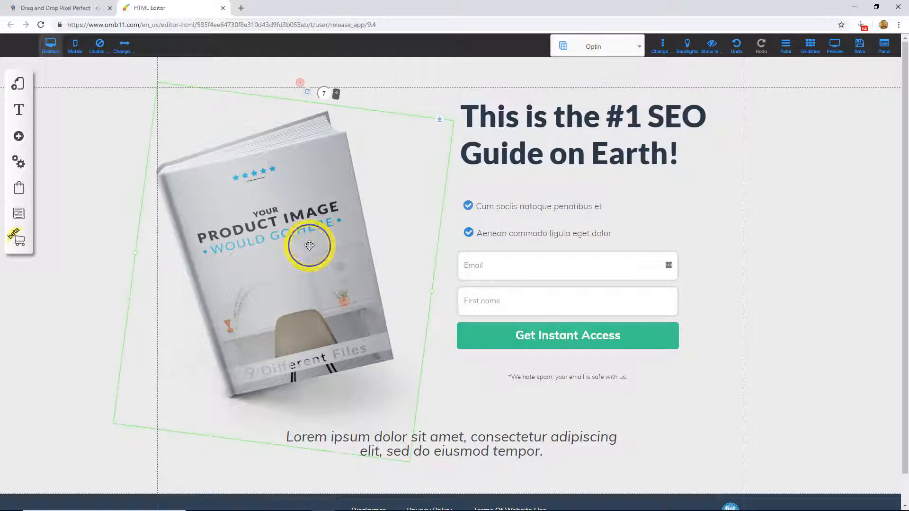
right_click(313, 247)
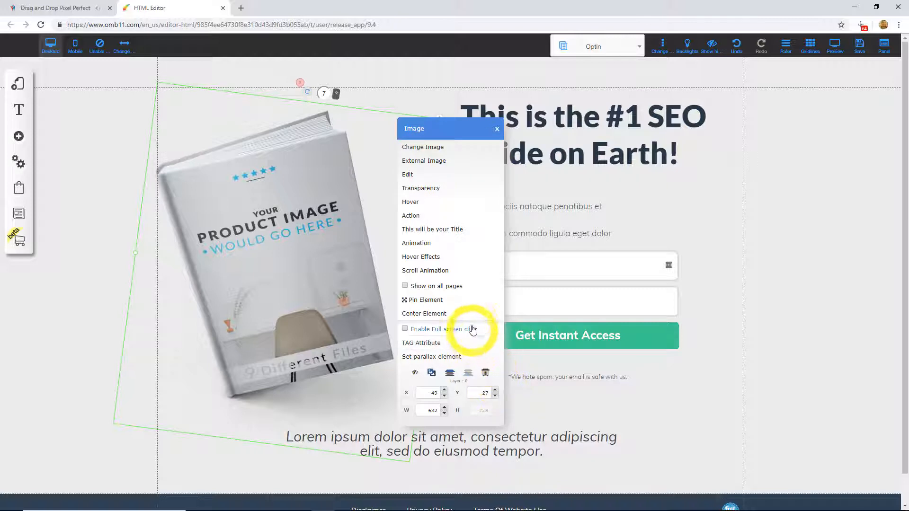
scroll(602, 385, "down", 1)
left_click(609, 373)
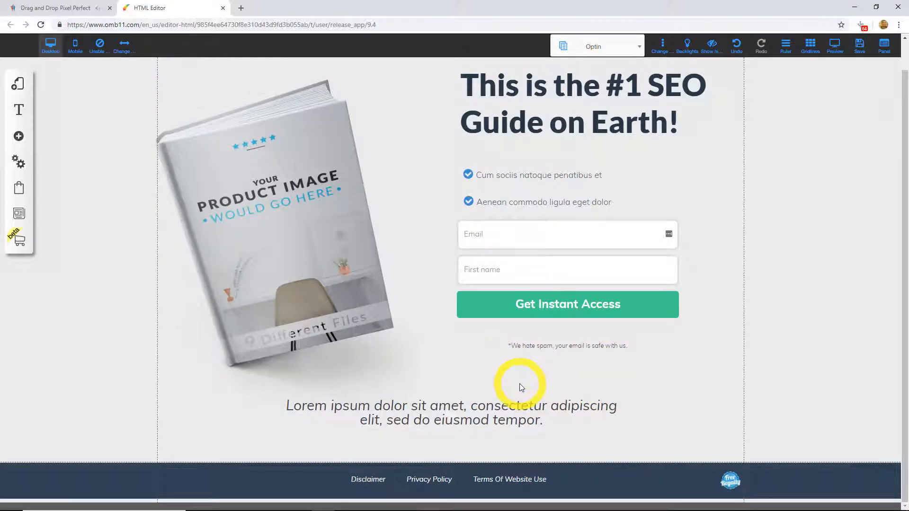
Move the italic tagline beneath the form slightly closer to the footer and center it on the page
scroll(522, 385, "up", 1)
scroll(523, 385, "down", 1)
left_click(485, 418)
left_click_drag(485, 418, 417, 430)
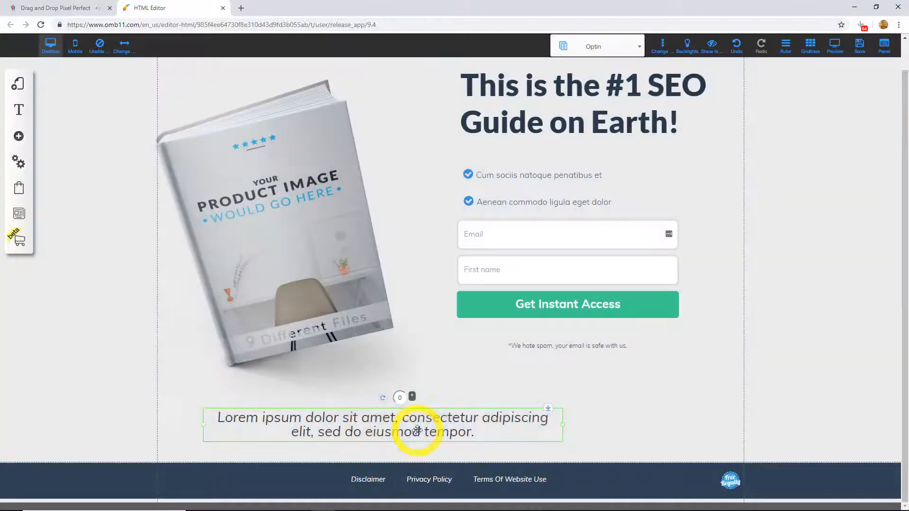
double_click(360, 428)
left_click(544, 438)
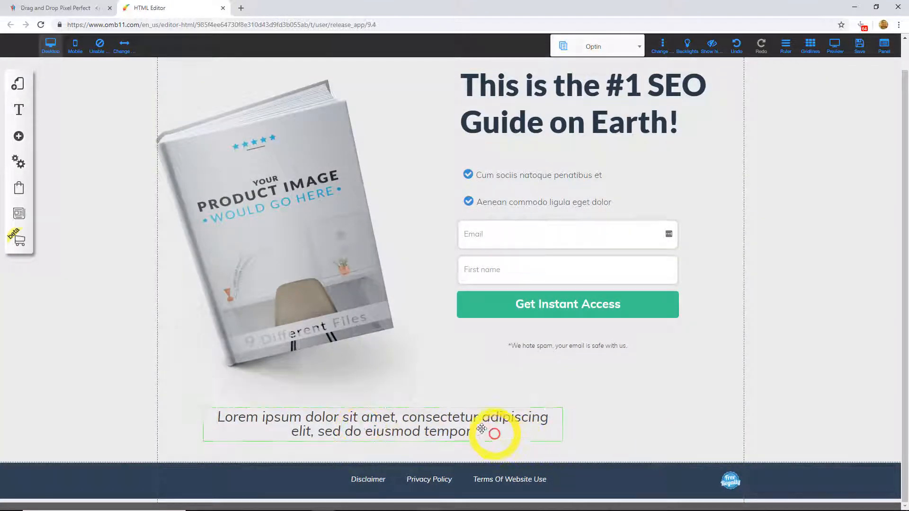
left_click_drag(493, 430, 544, 426)
right_click(534, 426)
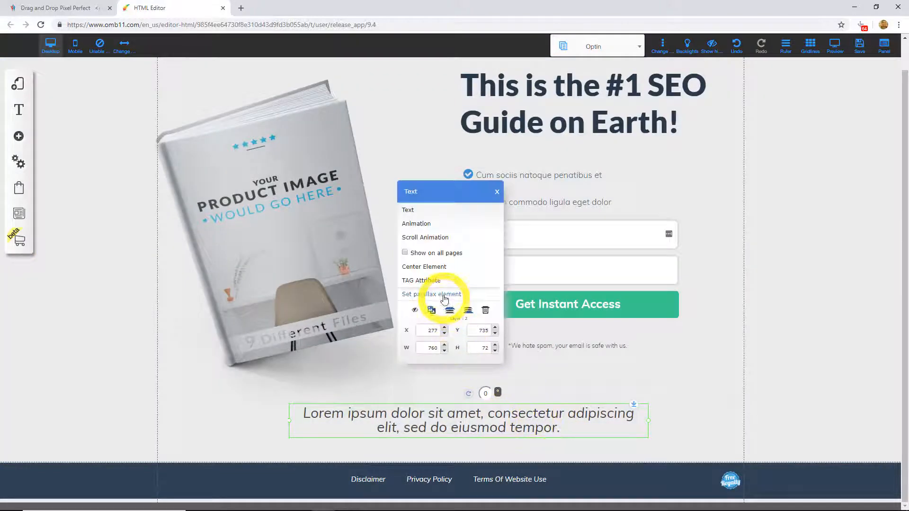
left_click(440, 268)
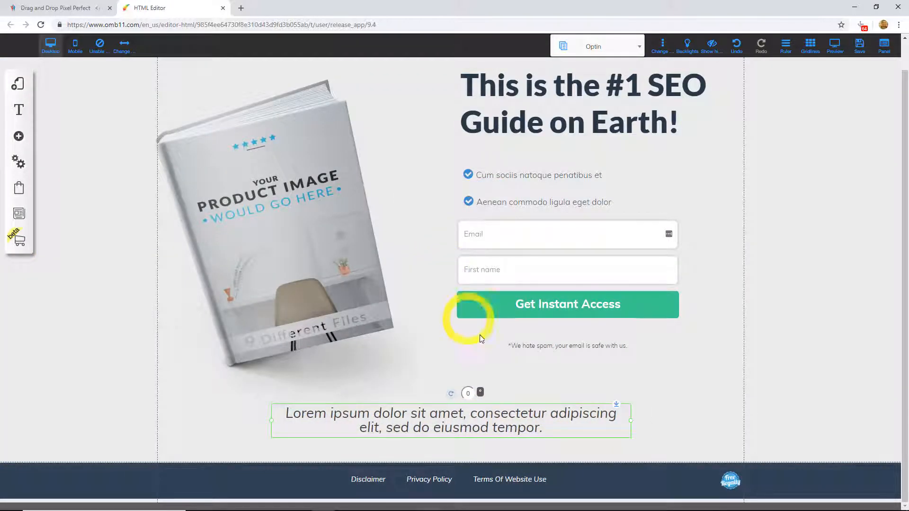
Shrink the book image and slightly reduce its rotation angle
scroll(470, 392, "up", 1)
left_click(374, 230)
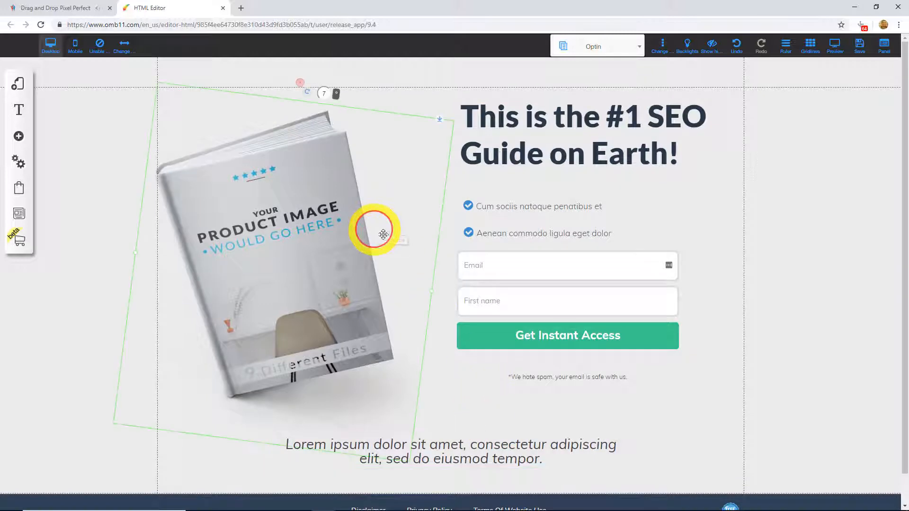
left_click_drag(429, 293, 400, 272)
left_click(328, 116)
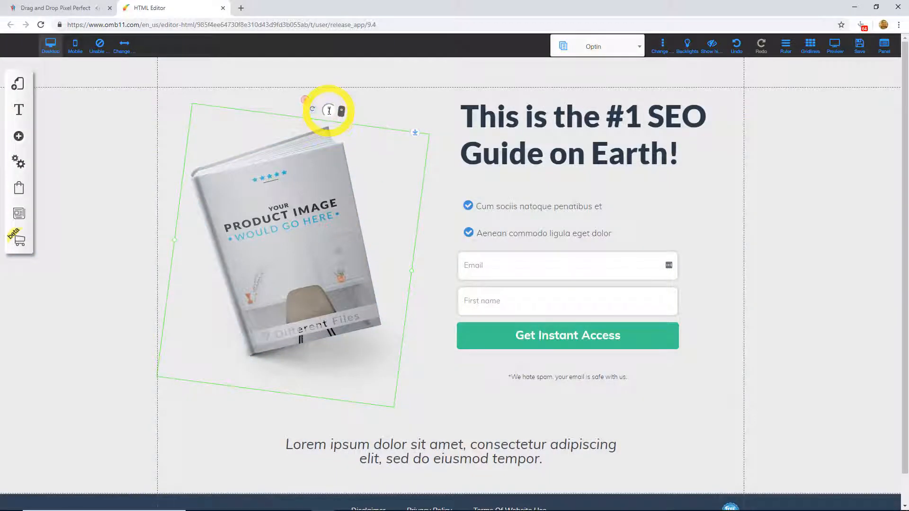
mouse_move(329, 110)
left_mouse_down()
mouse_move(355, 125)
mouse_move(339, 99)
mouse_move(303, 92)
mouse_move(323, 107)
left_mouse_up()
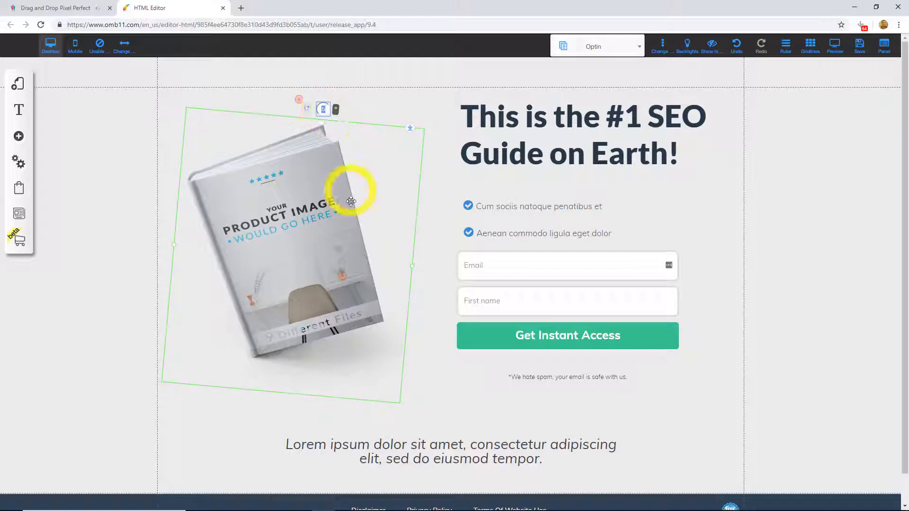
left_click(794, 251)
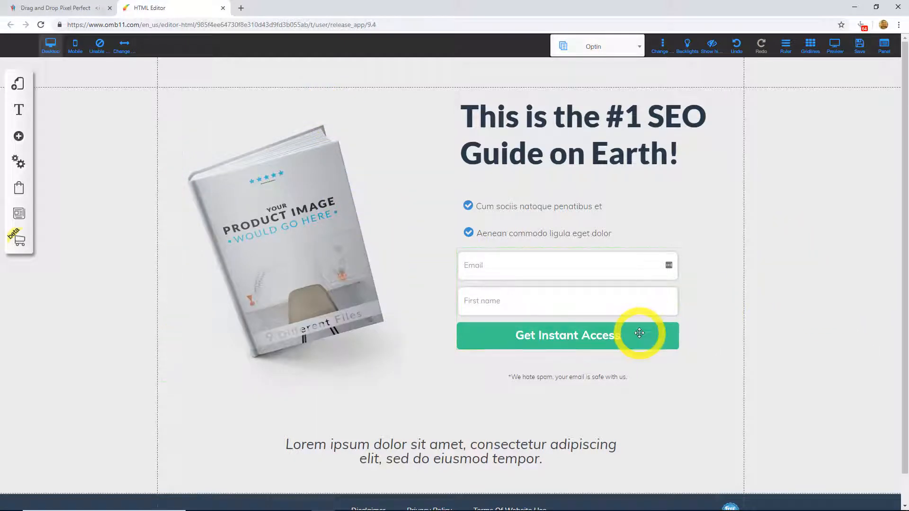
Move the "We hate spam" note slightly up toward the Get Instant Access button
left_click(574, 334)
left_click_drag(585, 380, 585, 373)
Try to open the email marketing configuration of the Get Instant Access form
left_click(585, 336)
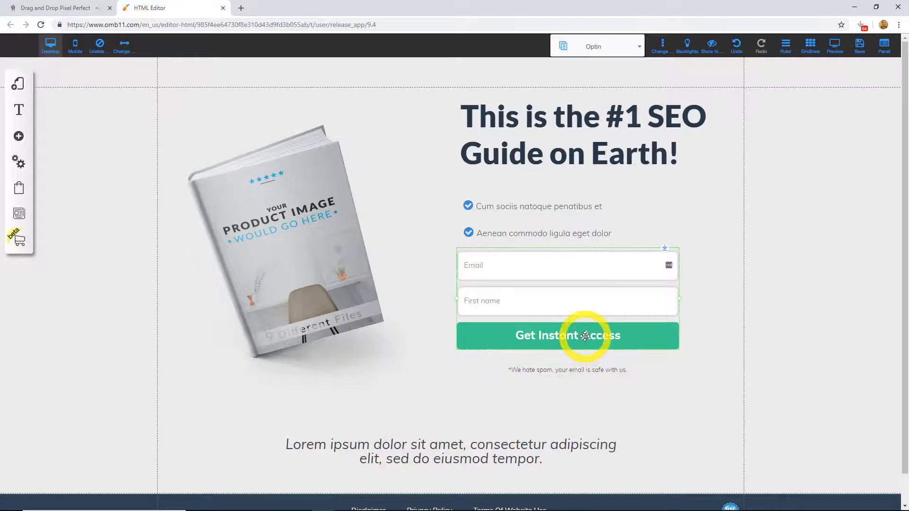
right_click(523, 330)
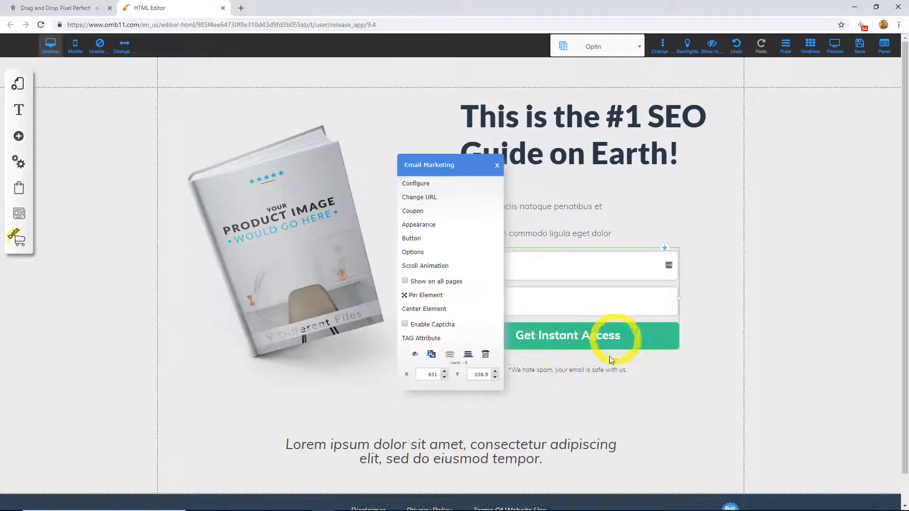
left_click(430, 187)
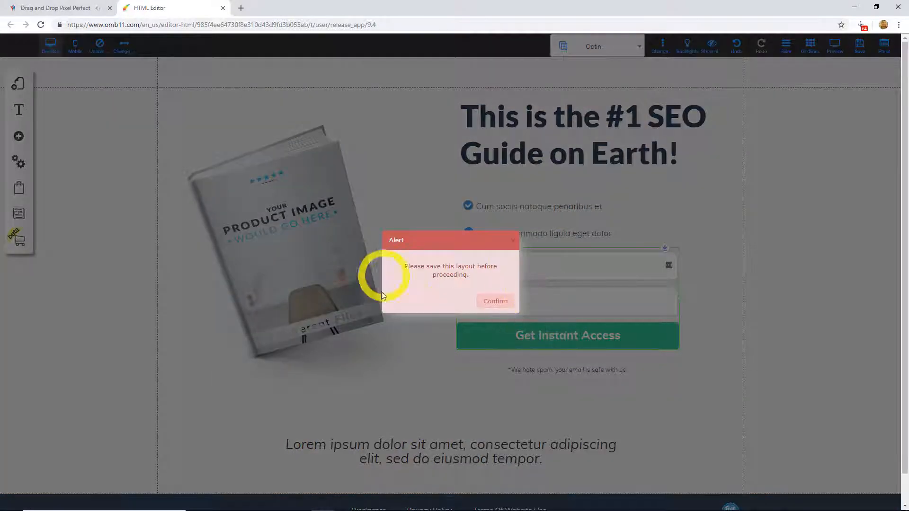
left_click(486, 304)
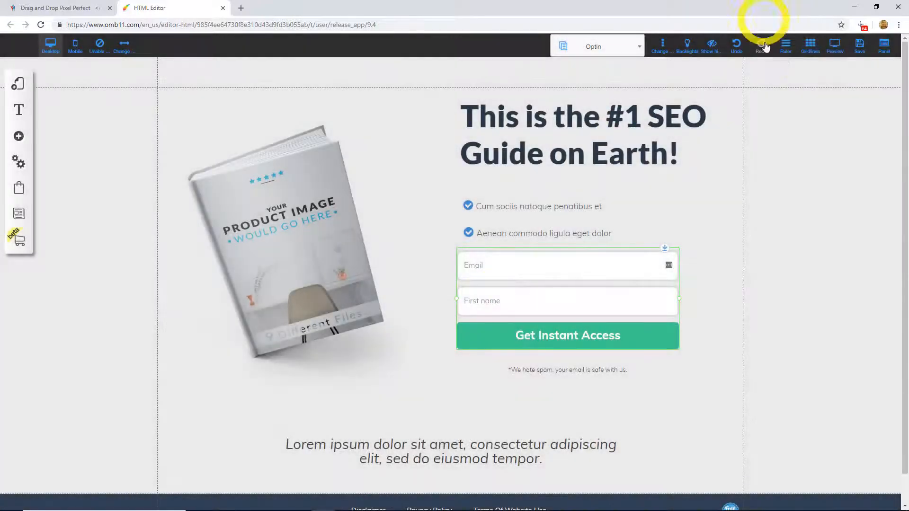
Register the site under the URL name "ba-optin-tutorial" and save the Optin page of the Ebook Funnel - Flat layout
left_click(859, 48)
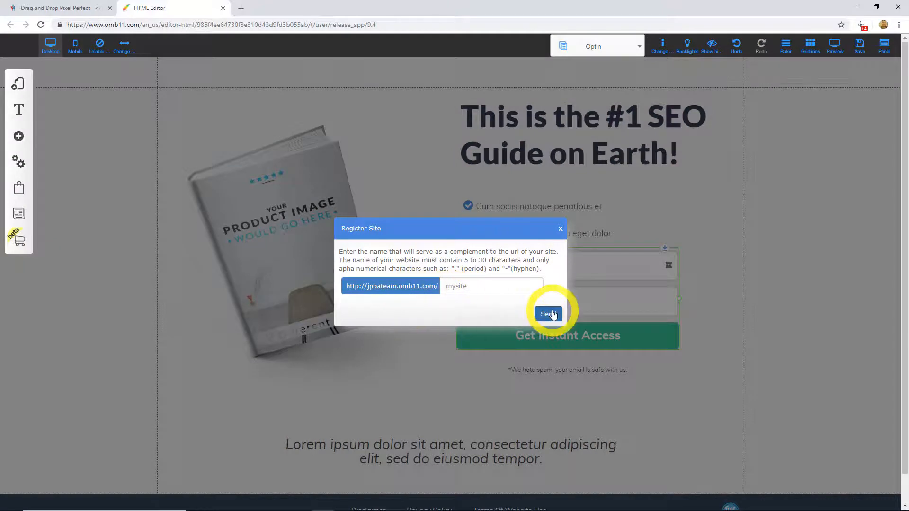
left_click(483, 285)
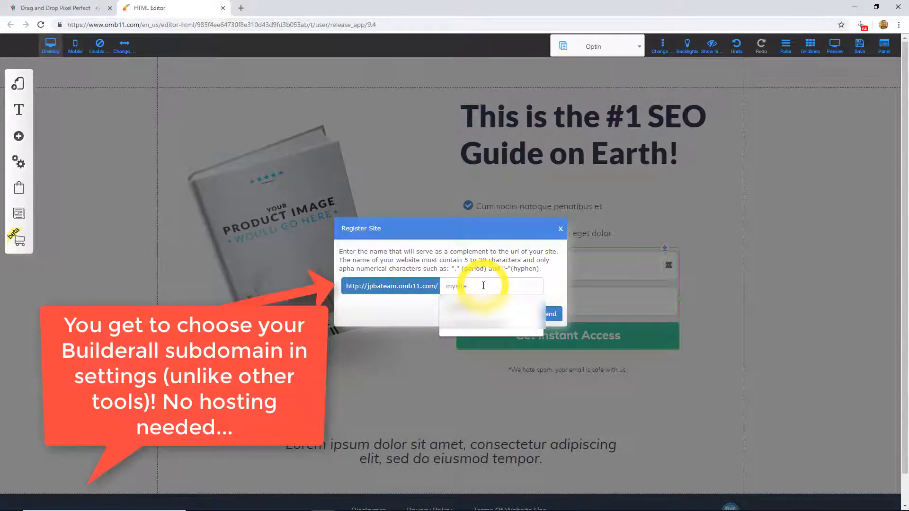
type("bat")
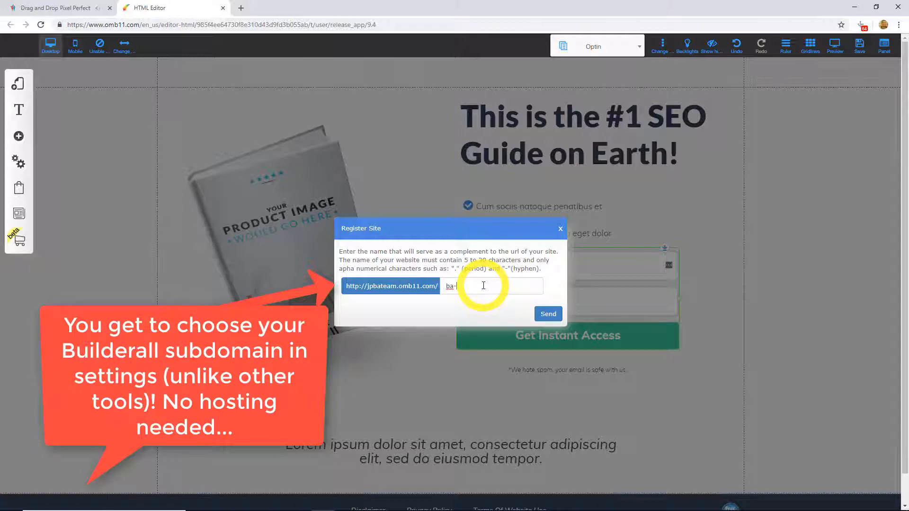
type("optin-tutorial")
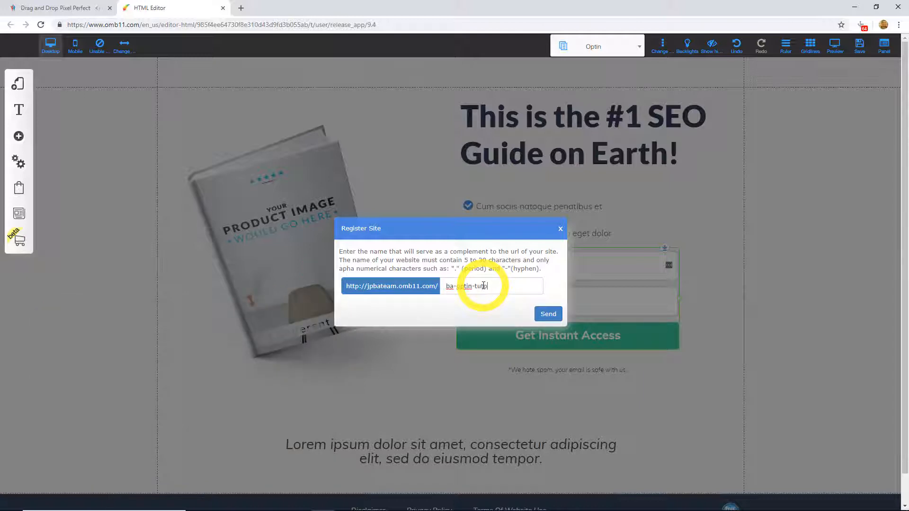
left_click(548, 314)
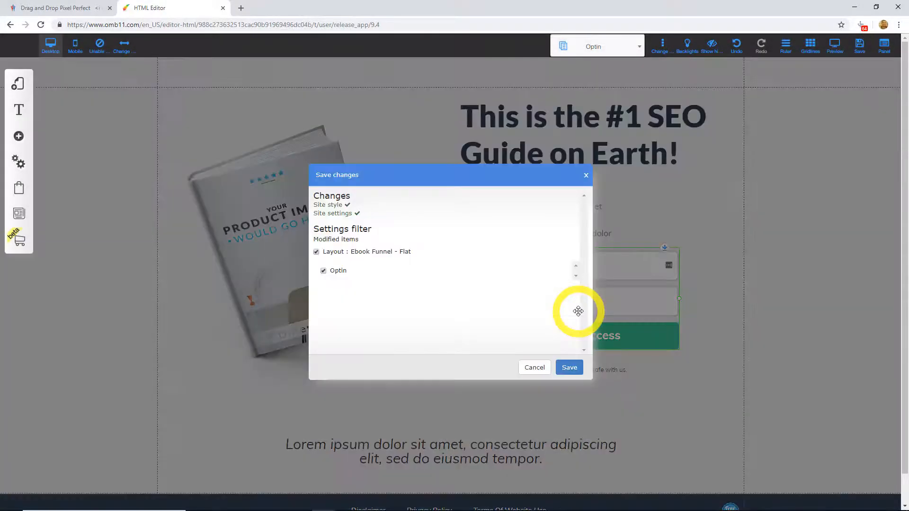
left_click(574, 367)
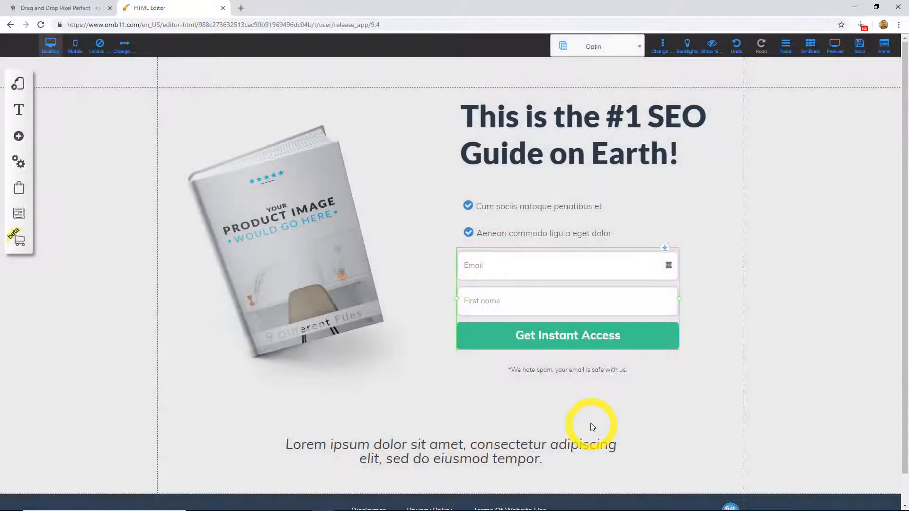
Review the email marketing platforms available for the opt-in form's configuration and close the selection
left_click(594, 345)
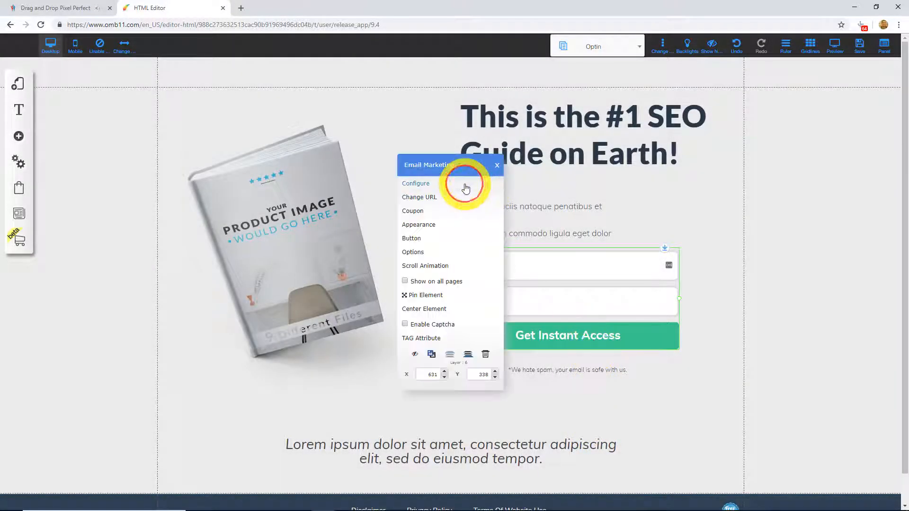
left_click(466, 166)
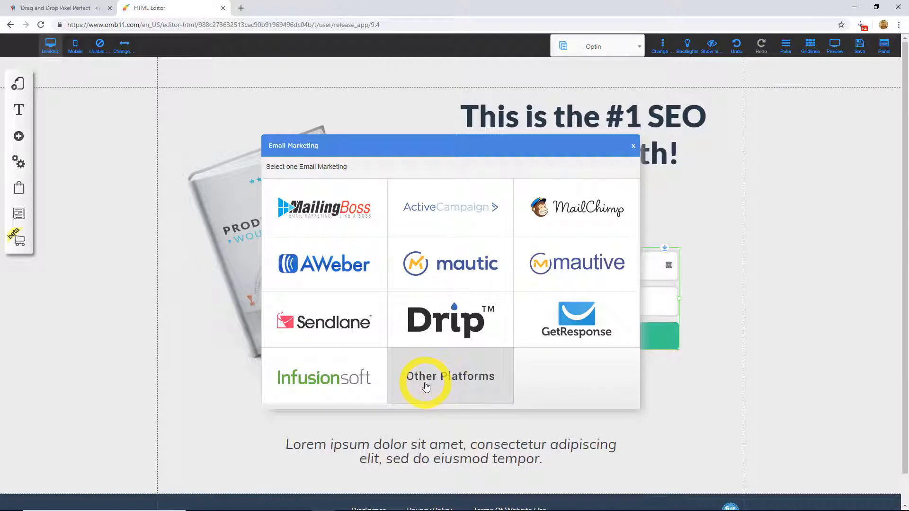
left_click(632, 150)
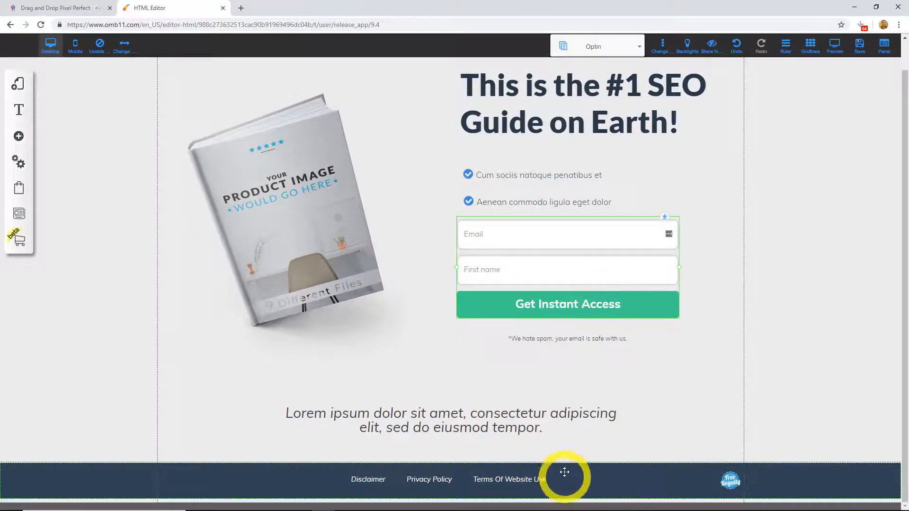
Delete the round badge and the Disclaimer, Privacy Policy and Terms Of Website Use menu from the footer
left_click(729, 478)
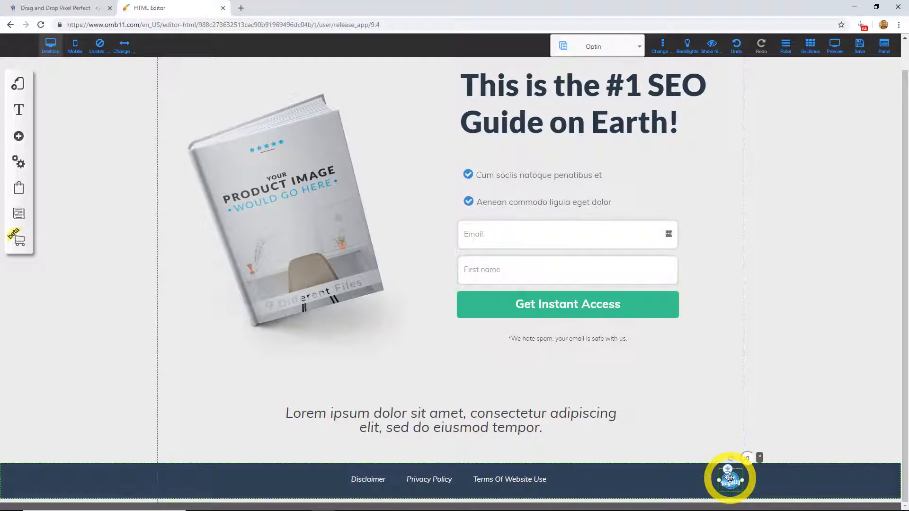
left_click_drag(730, 478, 440, 480)
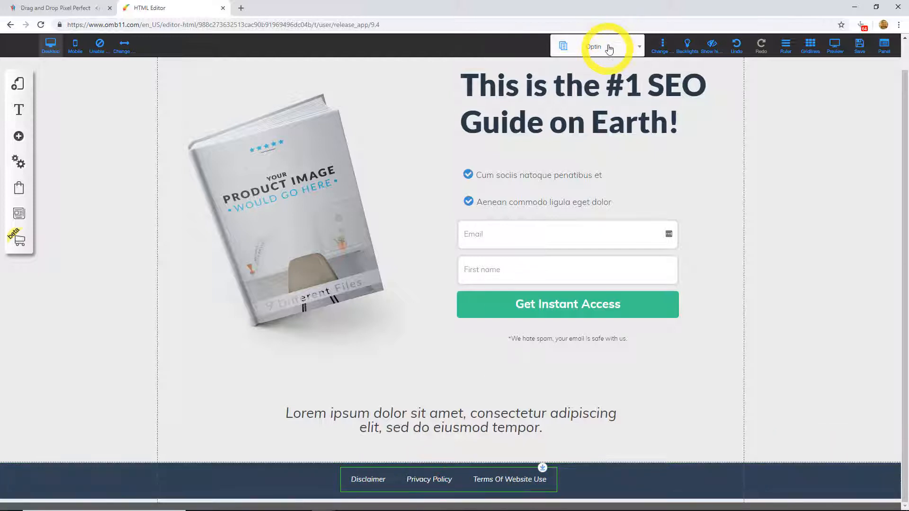
left_click(603, 46)
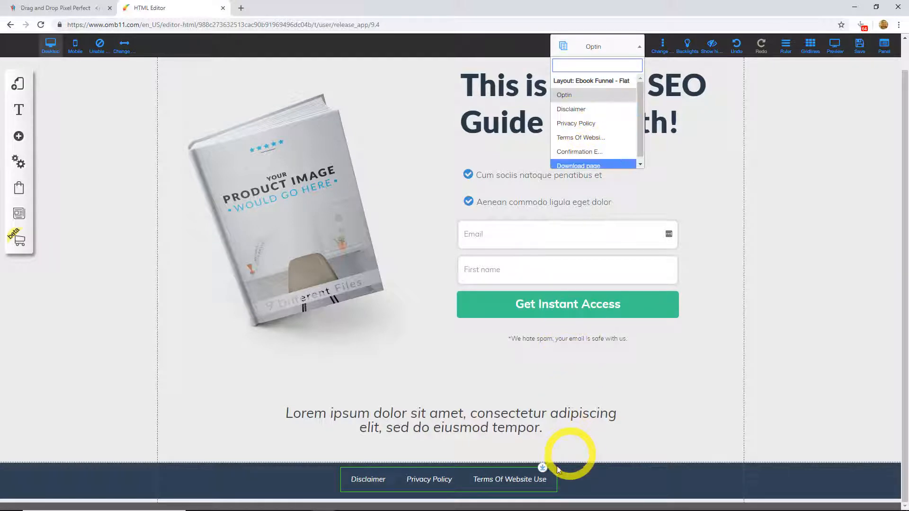
left_click(525, 477)
key("Delete")
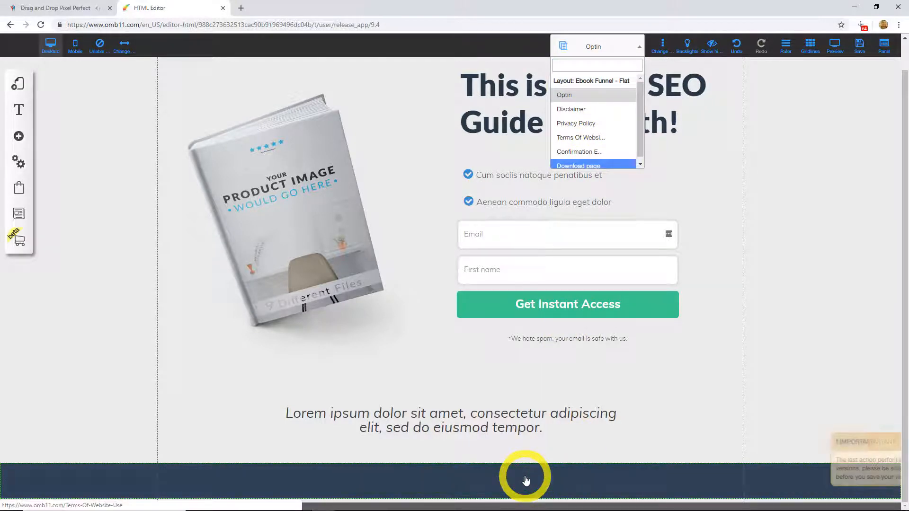
Move the empty footer bar further down below the italic tagline and check the page's spacing
scroll(662, 343, "up", 1)
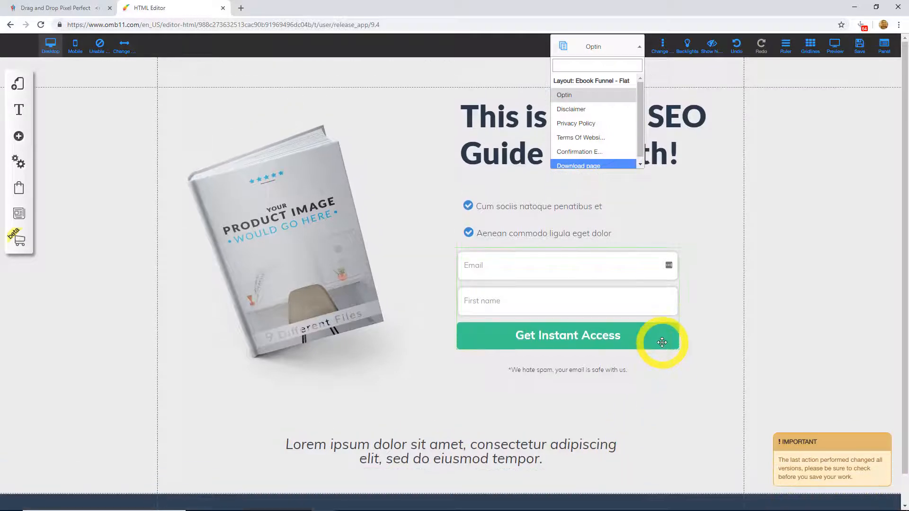
scroll(729, 337, "down", 1)
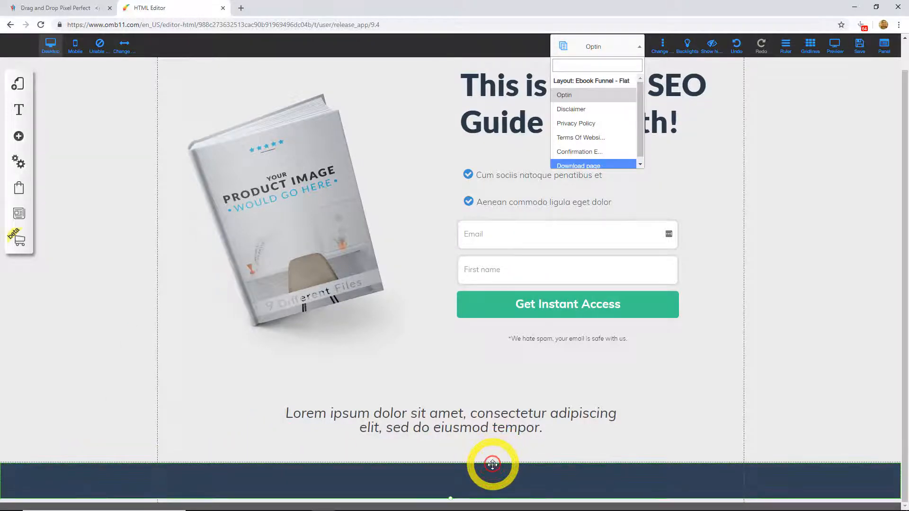
left_click_drag(450, 502, 524, 509)
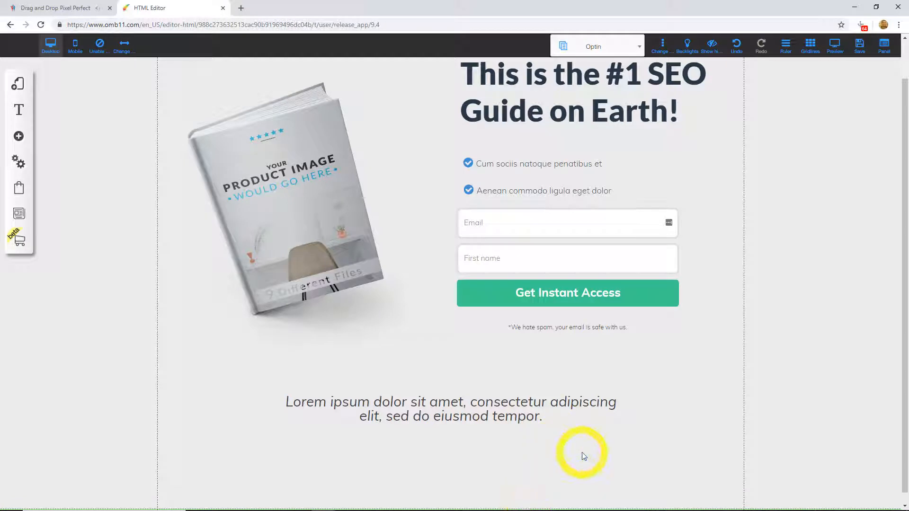
scroll(586, 453, "up", 1)
scroll(586, 453, "down", 2)
scroll(586, 453, "up", 2)
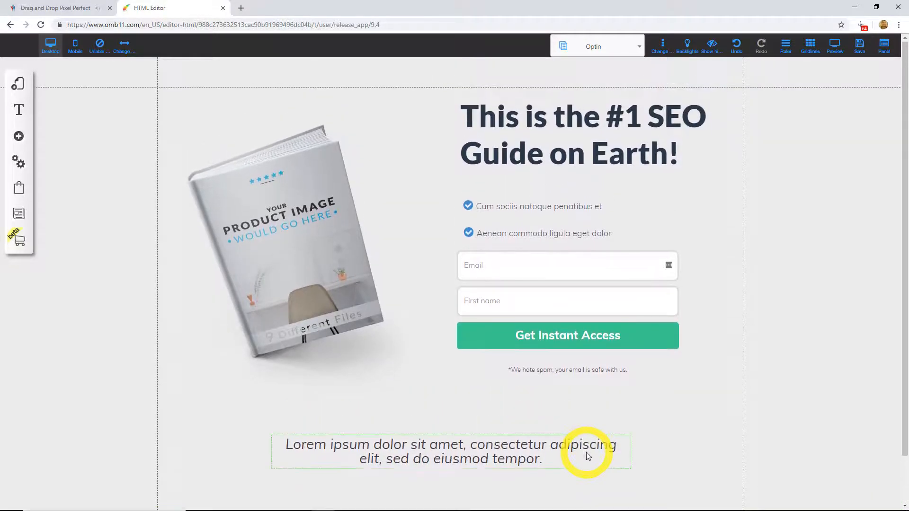
scroll(745, 299, "down", 1)
scroll(696, 258, "up", 1)
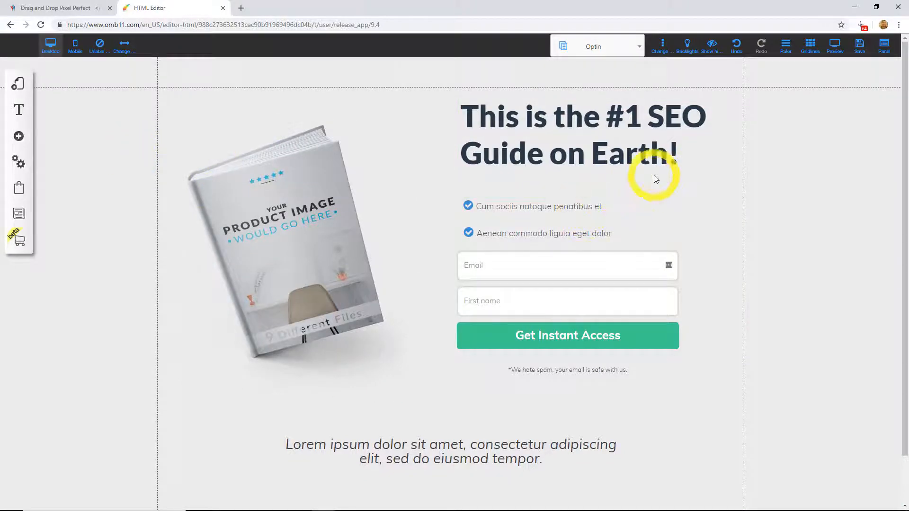
Switch to the mobile version and move the headline up into the empty area at the start of the page
left_click(77, 49)
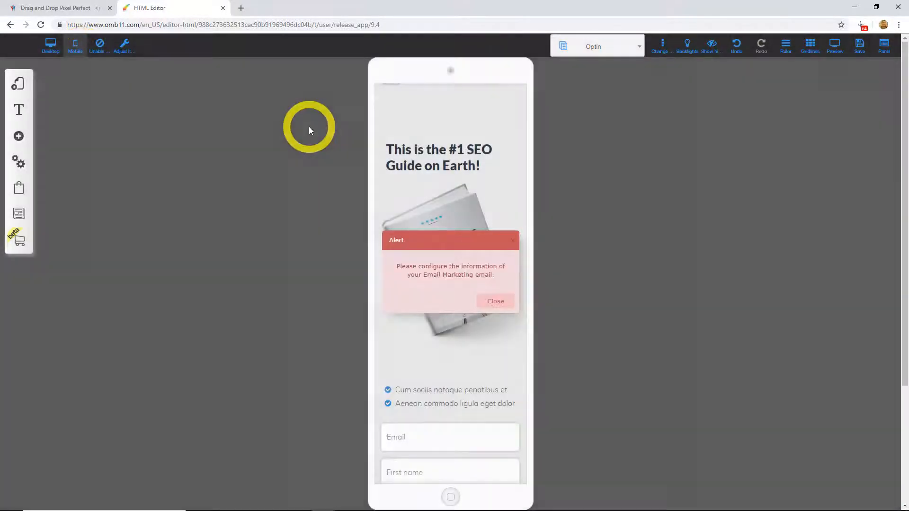
left_click(501, 305)
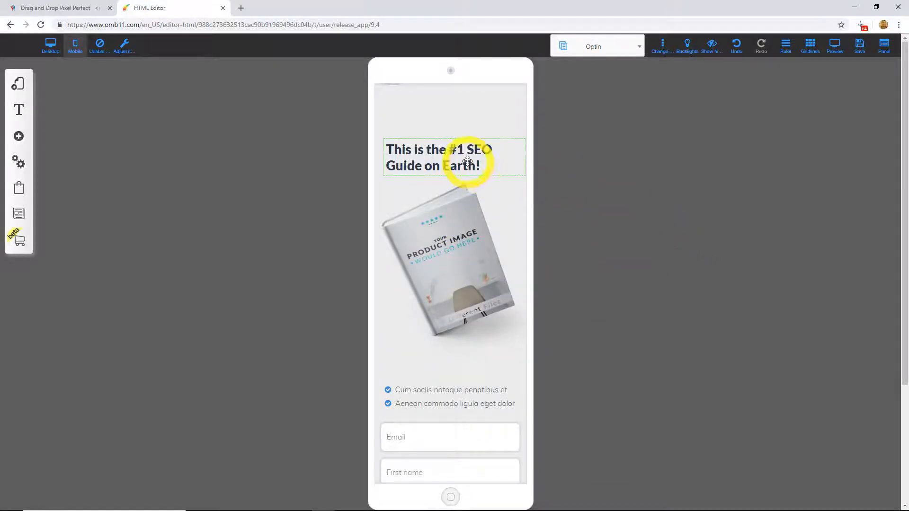
left_click_drag(462, 163, 473, 118)
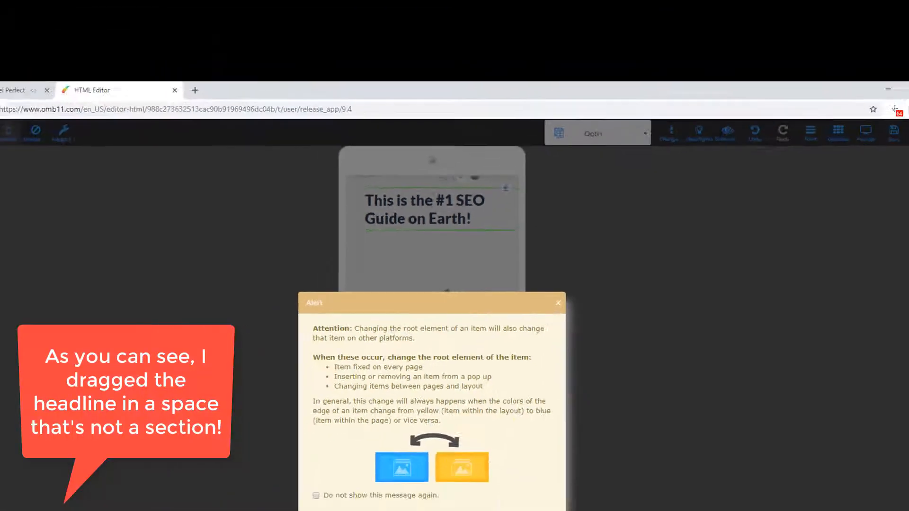
left_click(655, 348)
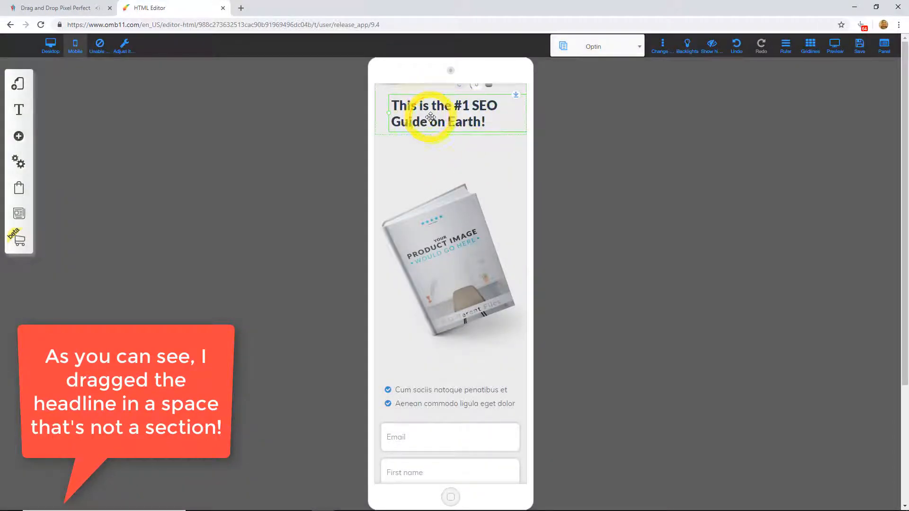
Return the headline to just above the book image in the mobile version and above the bullet points in the desktop version
left_click_drag(430, 117, 435, 158)
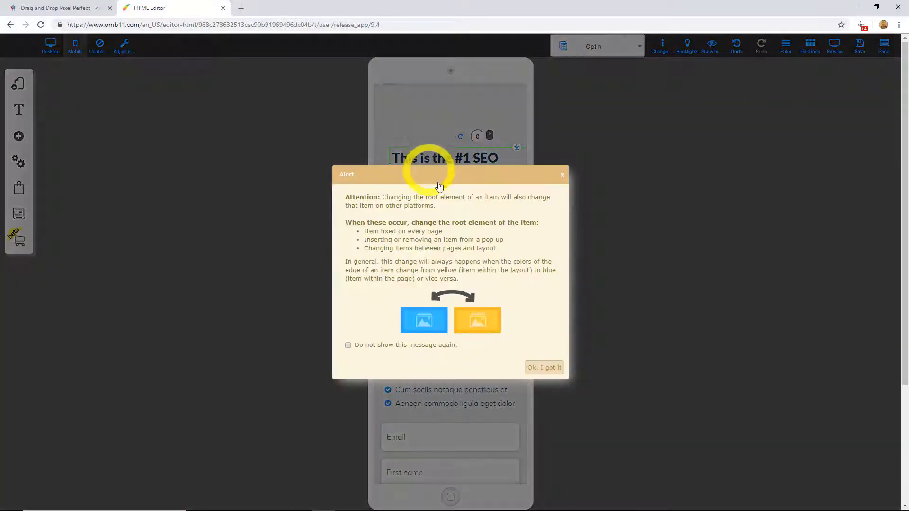
left_click(546, 367)
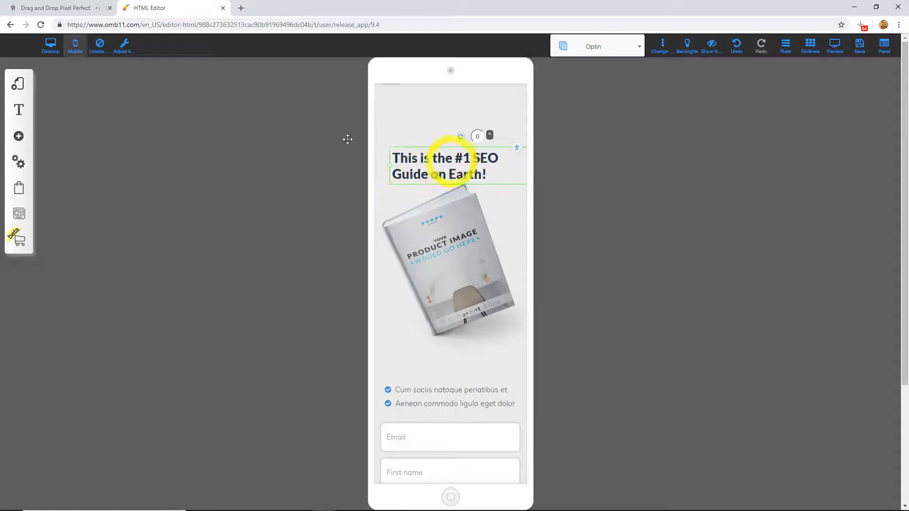
left_click(51, 46)
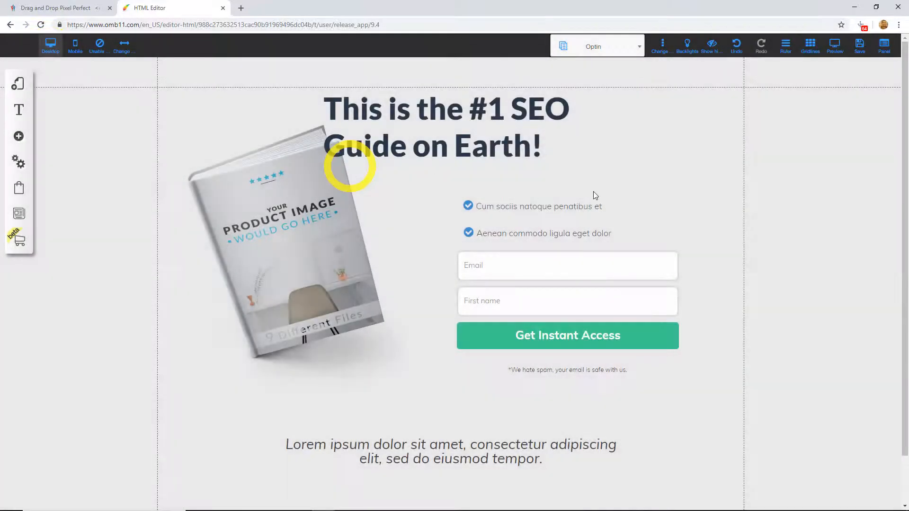
left_click_drag(391, 125, 521, 147)
In the mobile version, shorten the empty section above the headline to pull the page content up
left_click(77, 53)
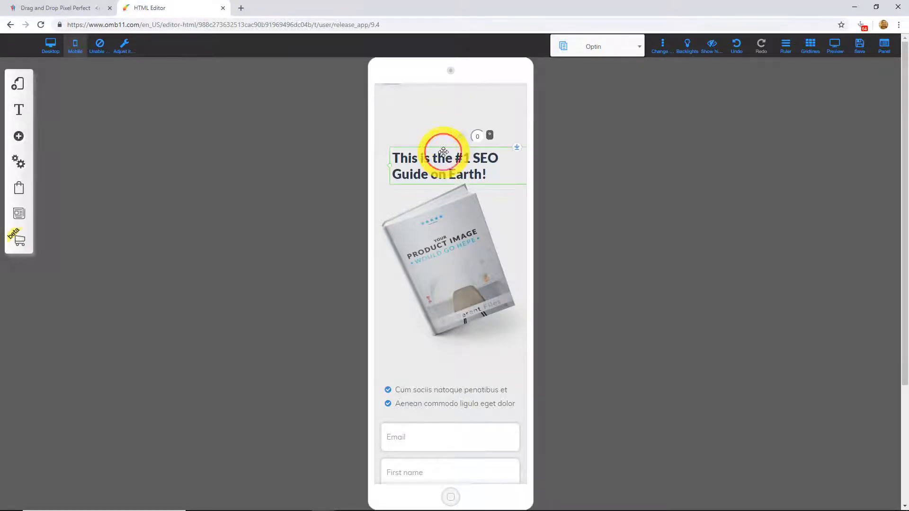
left_click(386, 197)
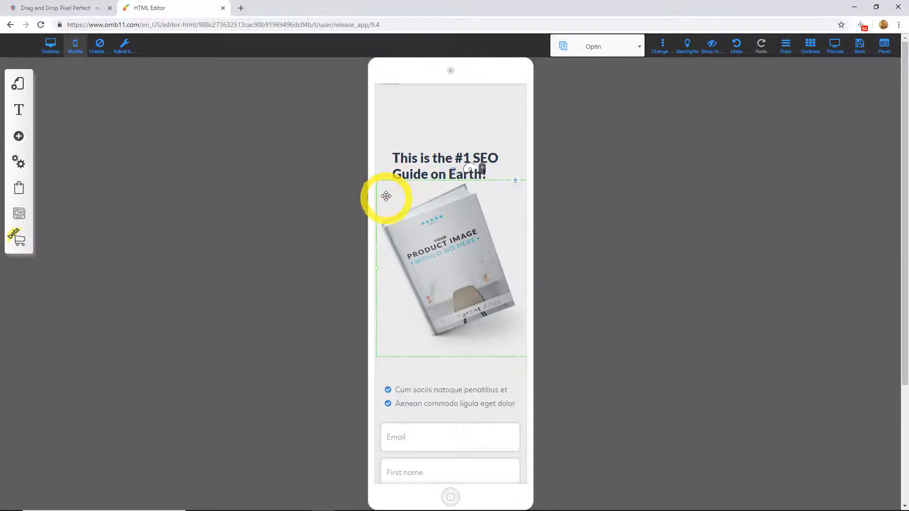
left_click(390, 133)
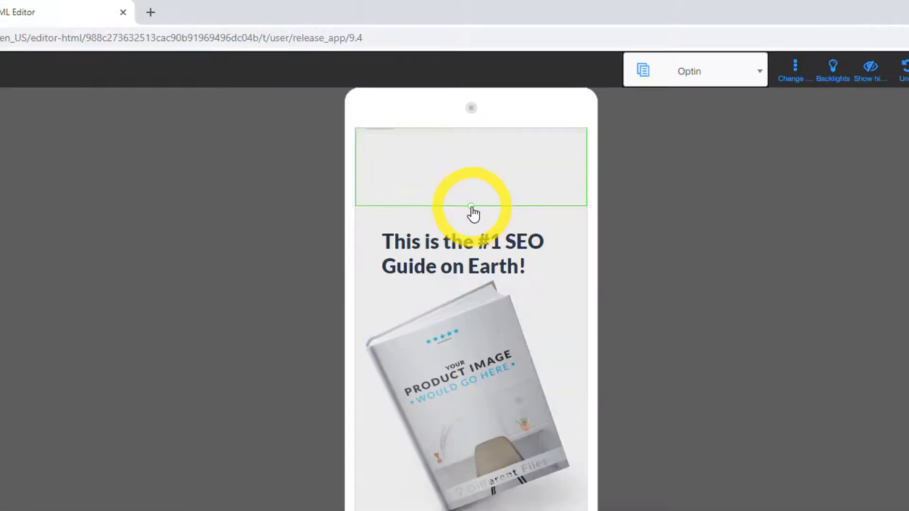
left_click_drag(450, 137, 454, 105)
left_click_drag(476, 162, 478, 132)
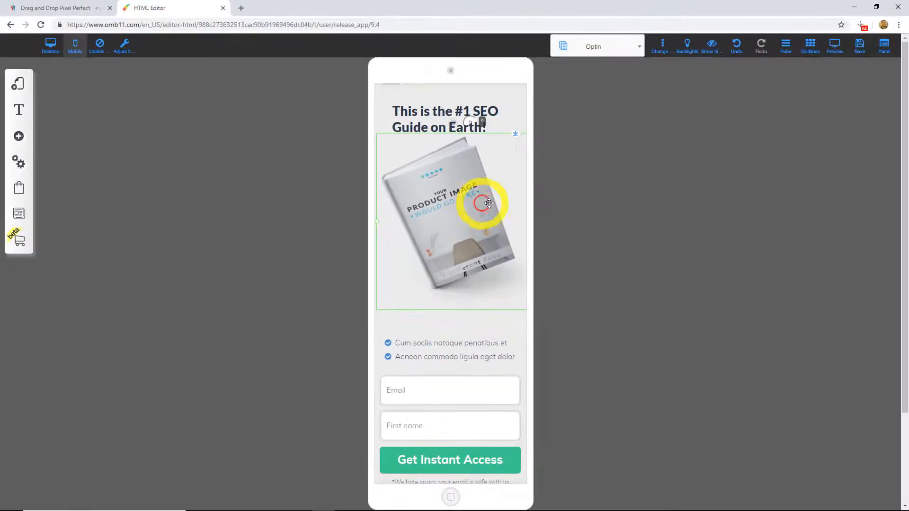
Shrink the mobile book image to a width of about 262 and center it slightly lower beneath the headline
left_click_drag(378, 225, 406, 223)
left_click_drag(484, 205, 467, 223)
left_click(468, 223)
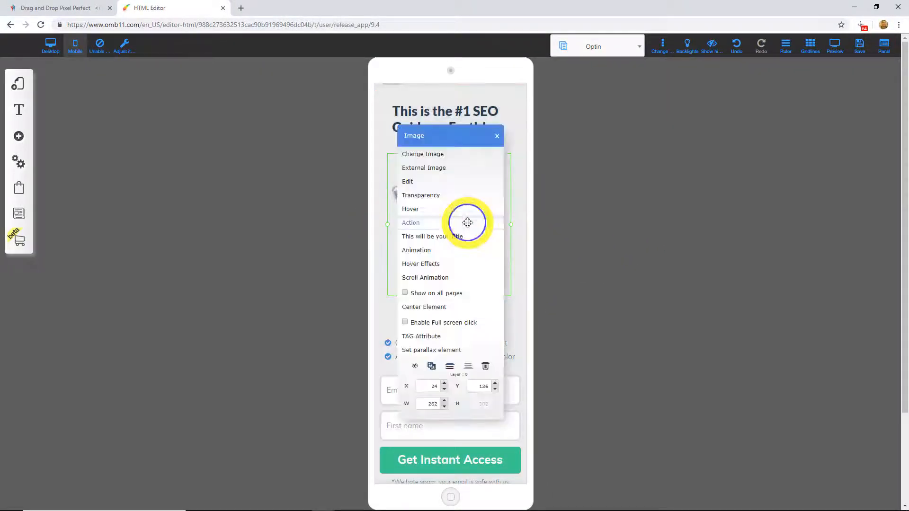
left_click(428, 306)
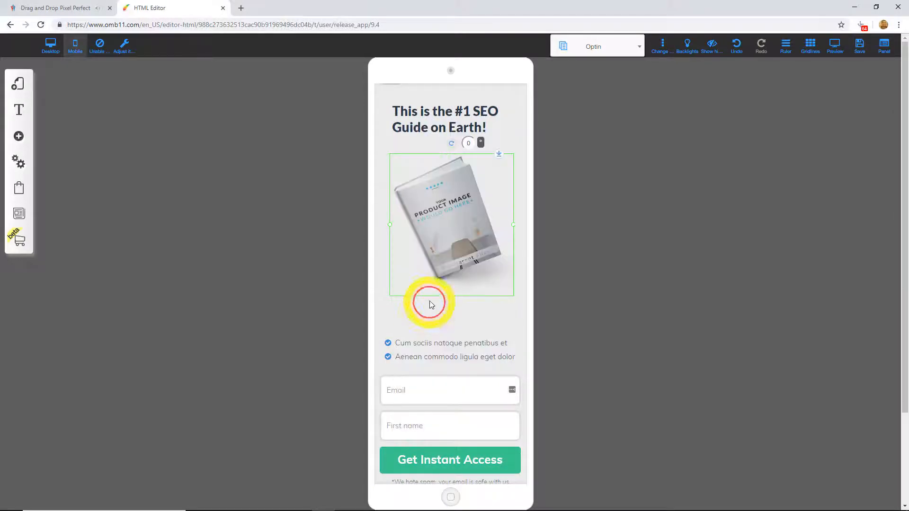
Center the headline element horizontally on the mobile page and center-align its text
left_click(446, 118)
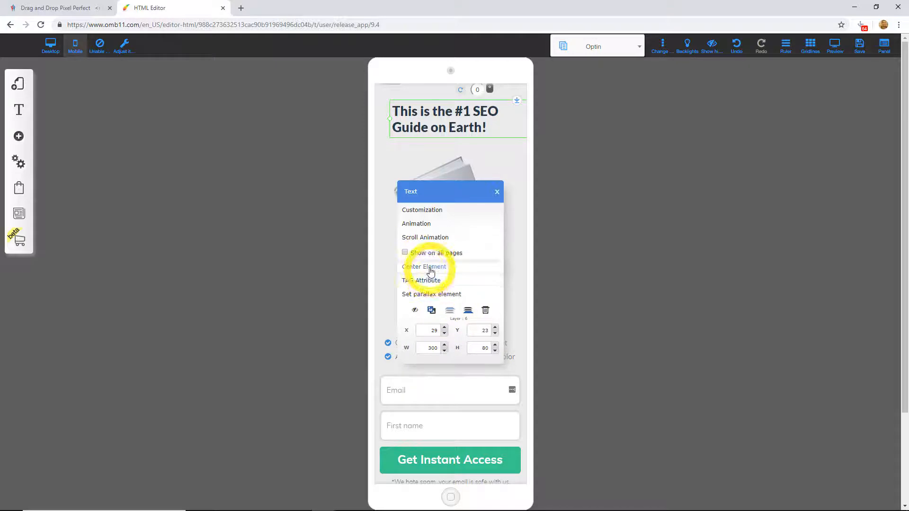
left_click(429, 266)
left_click(444, 125)
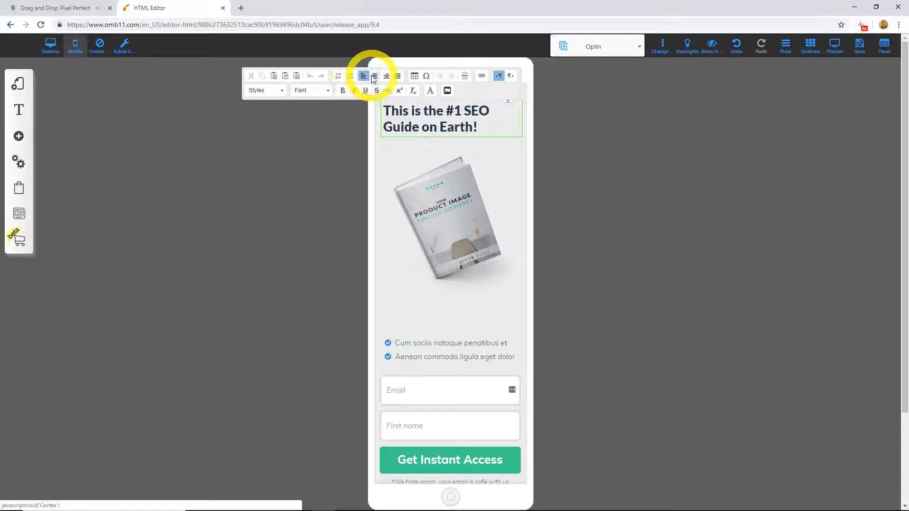
left_click(374, 76)
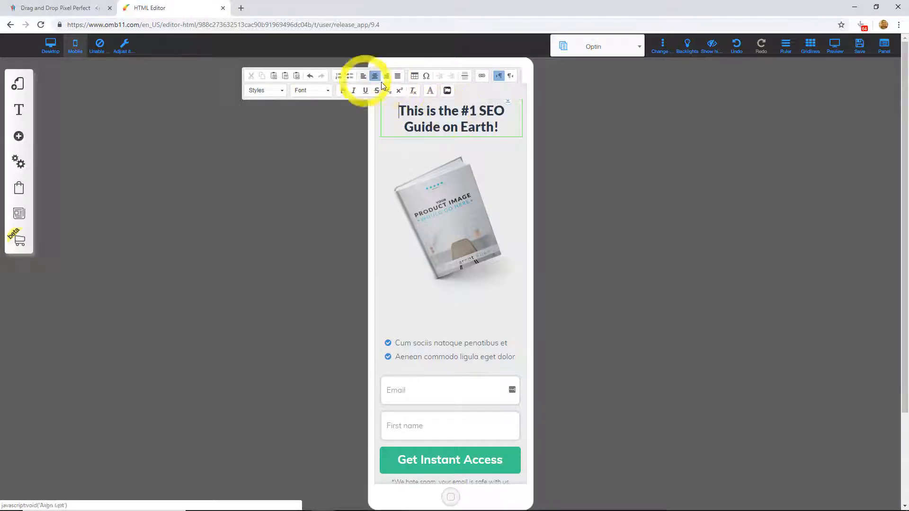
left_click(635, 144)
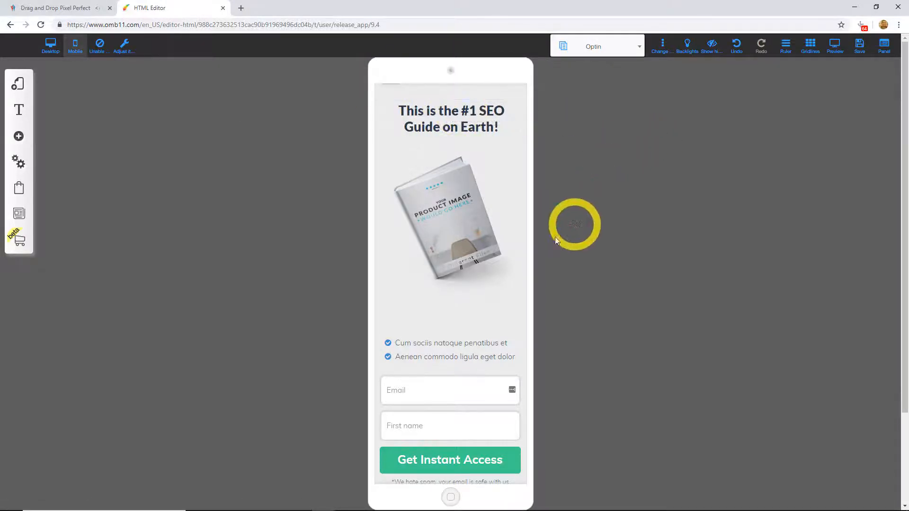
Nudge the mobile book image up slightly and move both bullet points up directly beneath it
left_click(470, 256)
left_click_drag(470, 256, 431, 301)
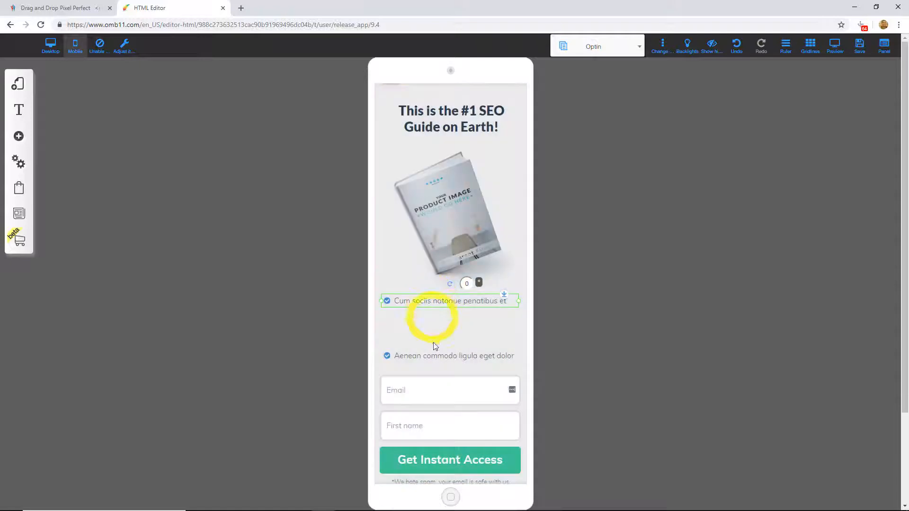
left_click_drag(436, 356, 436, 319)
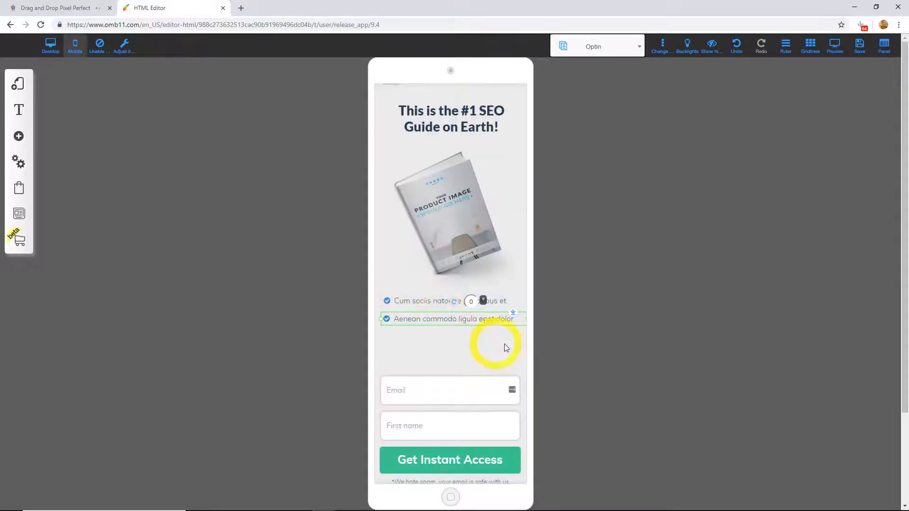
left_click(572, 331)
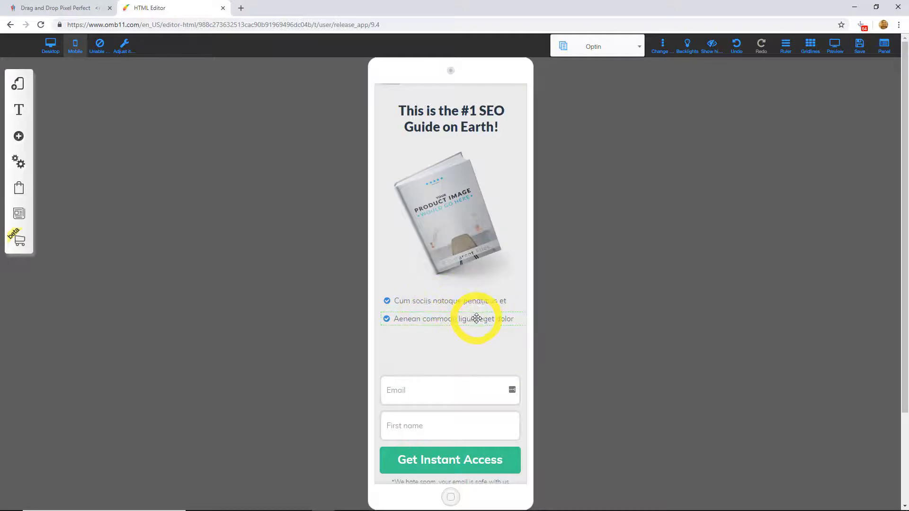
Center the first bullet point horizontally on the mobile page and open the element options of the second one
right_click(439, 302)
left_click(427, 266)
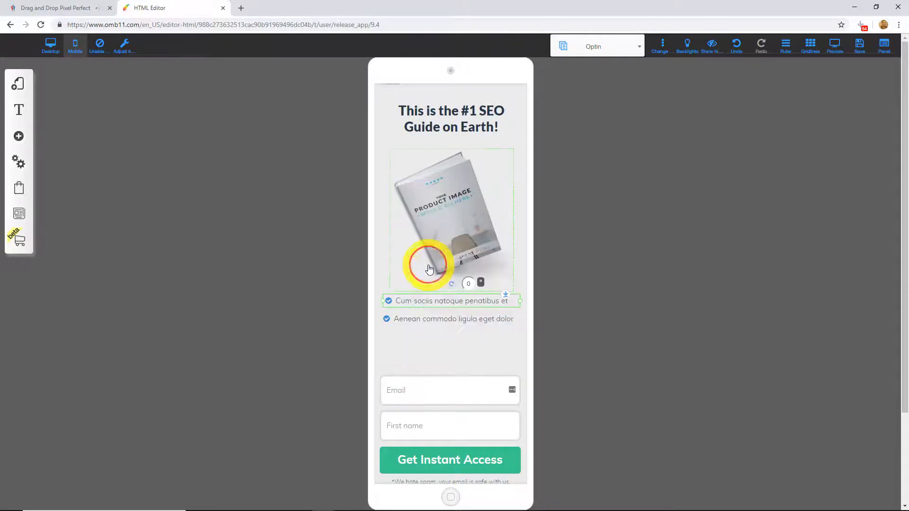
left_click(437, 320)
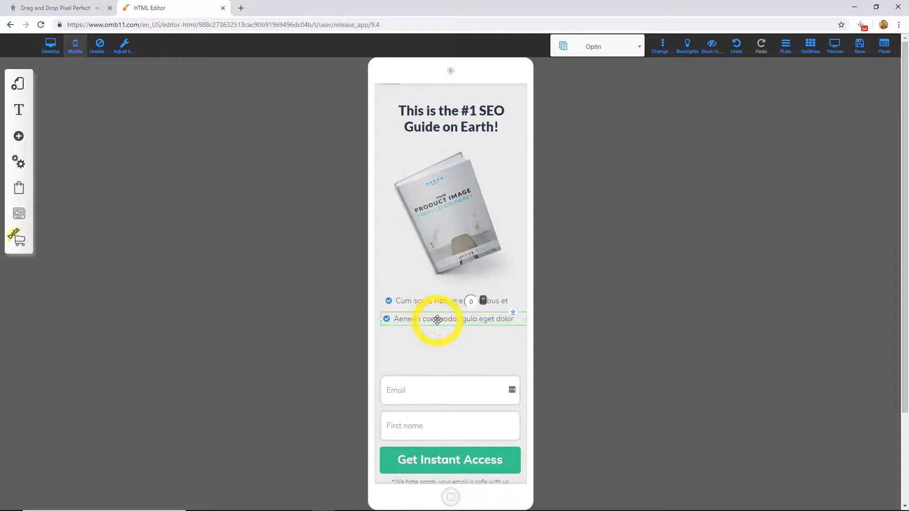
right_click(437, 321)
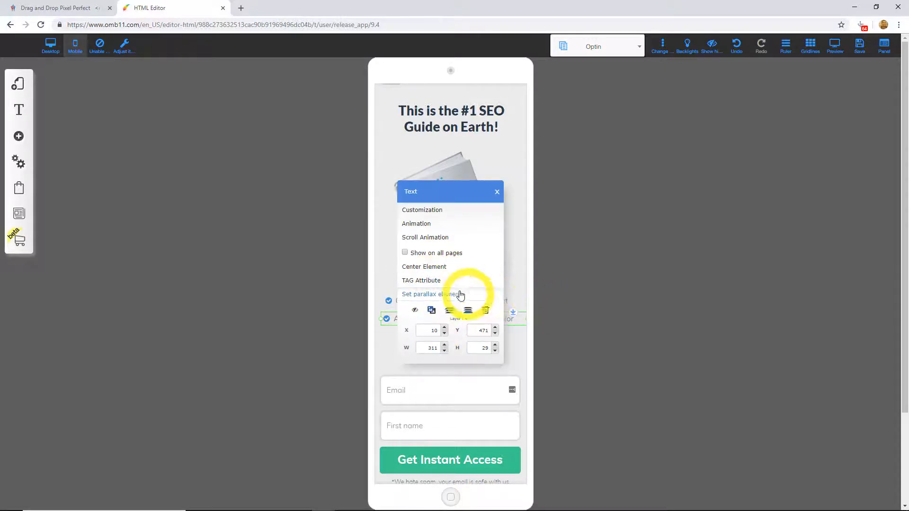
left_click(592, 328)
Move the mobile email form up beneath the bullet points and center it horizontally
left_click_drag(476, 387, 474, 354)
right_click(474, 353)
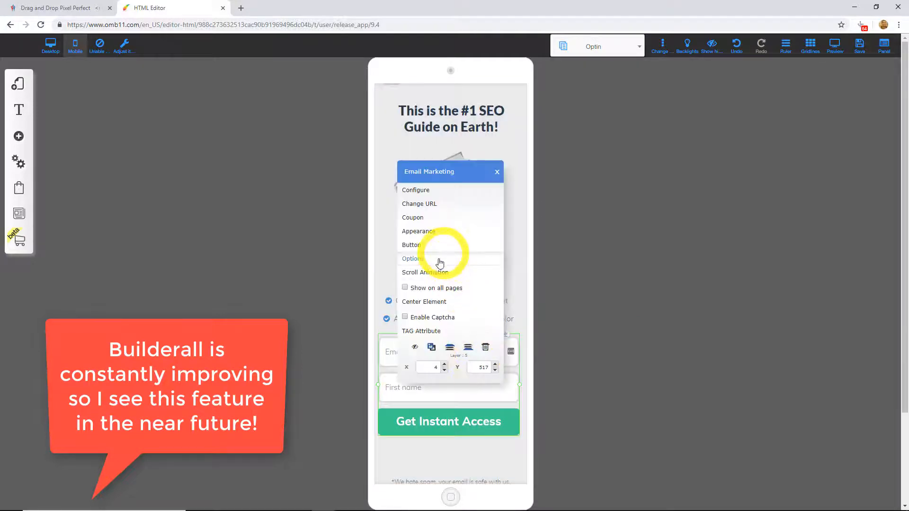
left_click(428, 302)
Move the spam notice and the italic Lorem ipsum paragraph up beneath the Get Instant Access button
scroll(469, 341, "down", 3)
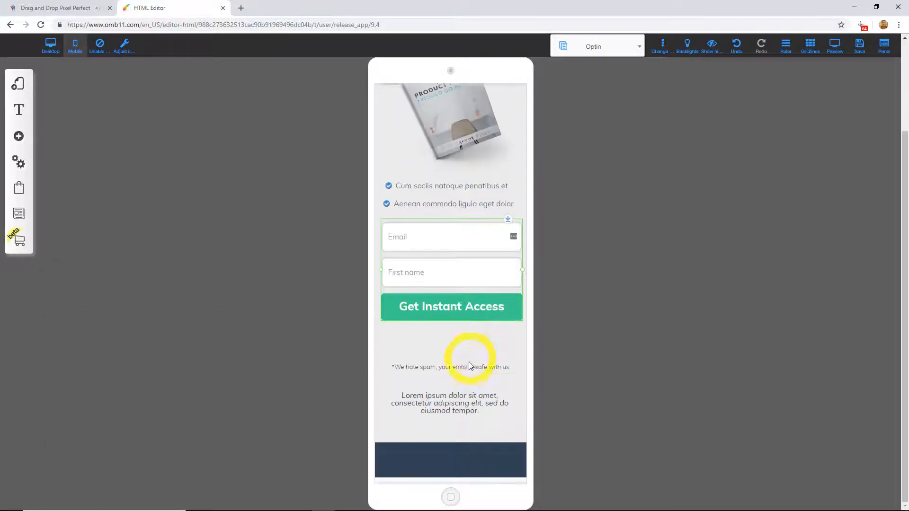
left_click_drag(469, 365, 467, 335)
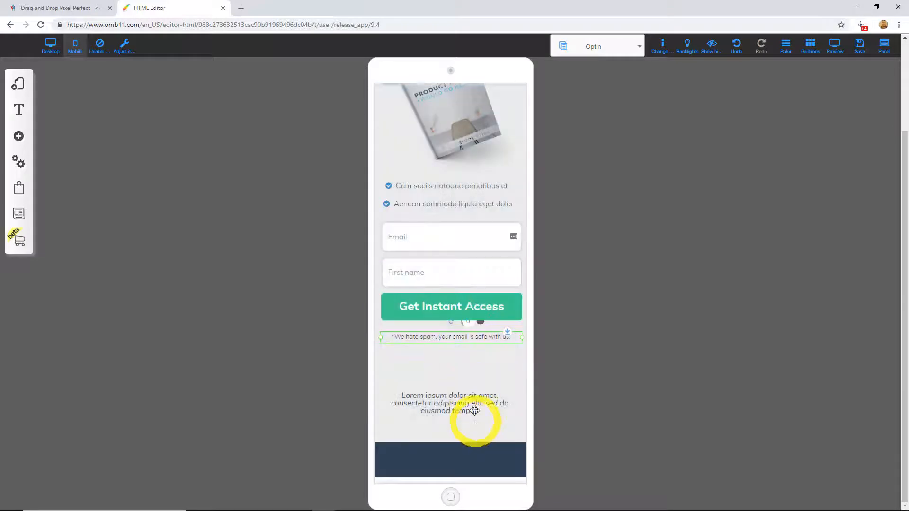
left_click_drag(474, 410, 473, 370)
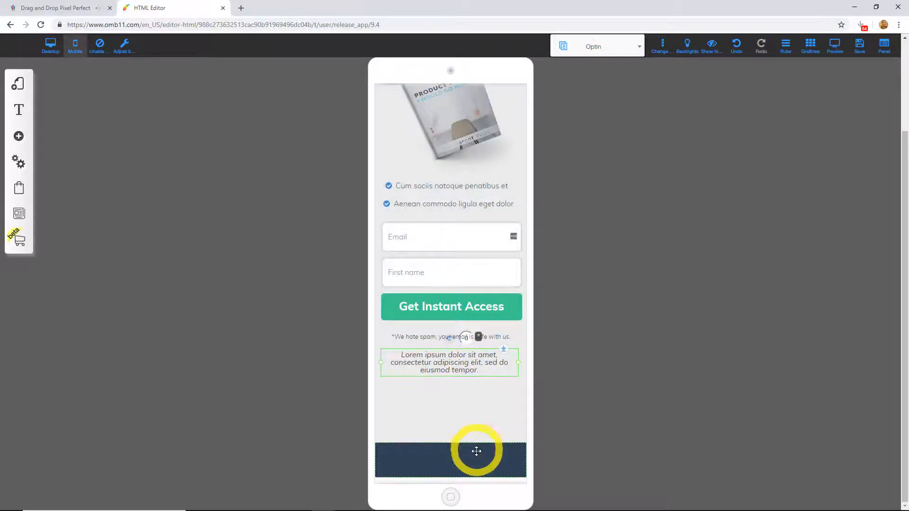
Reduce the dark footer of the mobile page to a thin strip at the end of the page
left_click_drag(477, 451, 465, 398)
left_click_drag(509, 426, 510, 496)
scroll(507, 447, "down", 1)
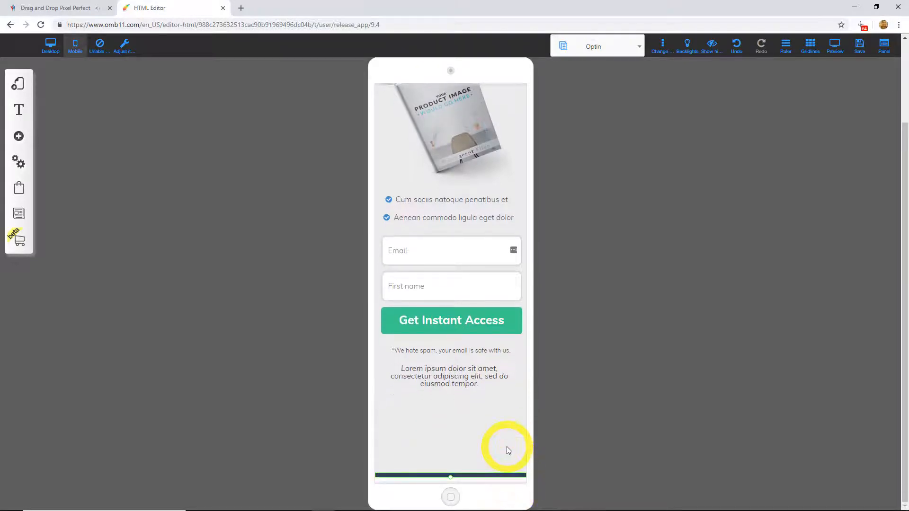
left_click(472, 450)
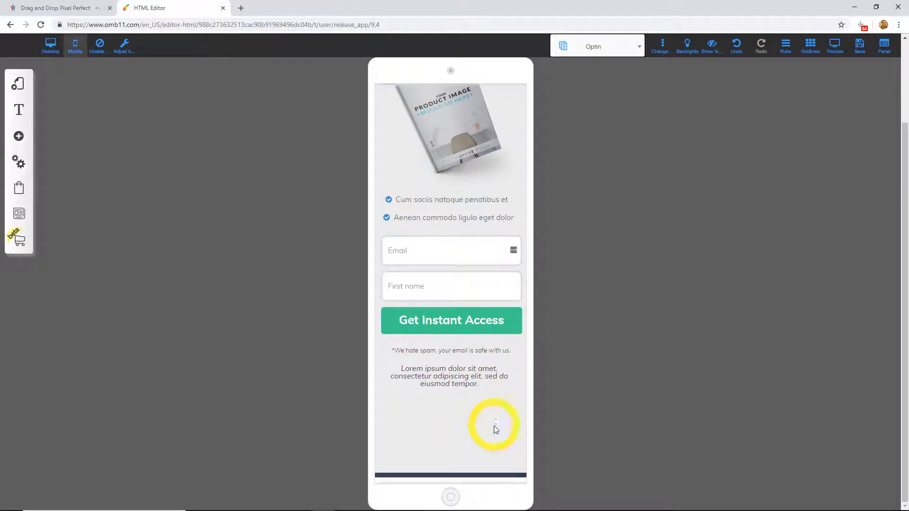
Make the mobile footer's background color transparent
right_click(503, 475)
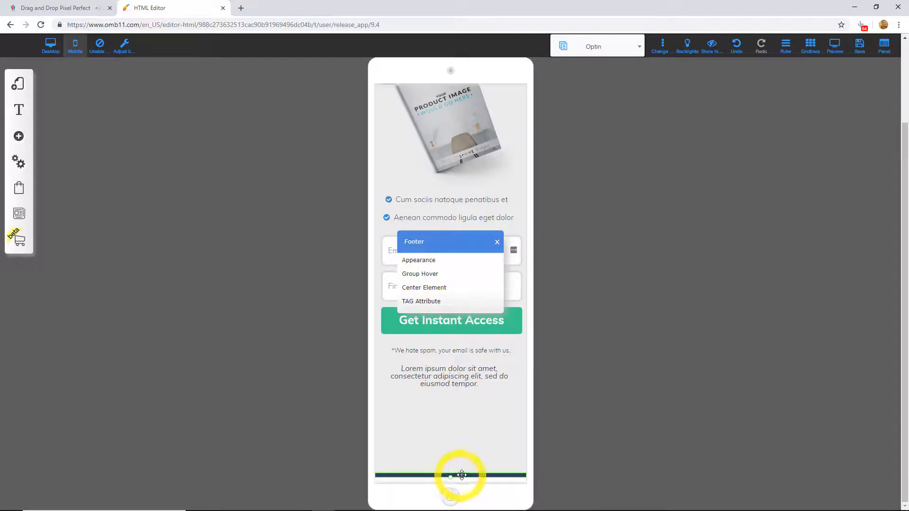
left_click(427, 260)
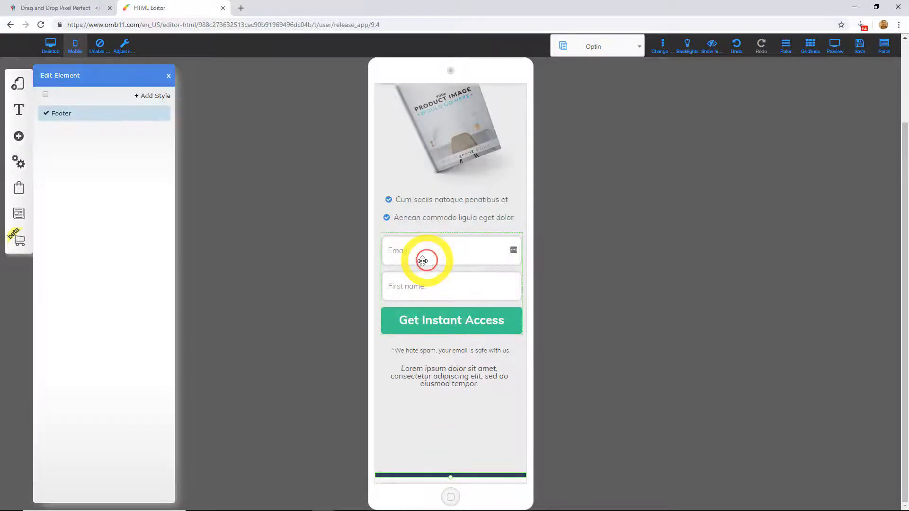
mouse_move(157, 118)
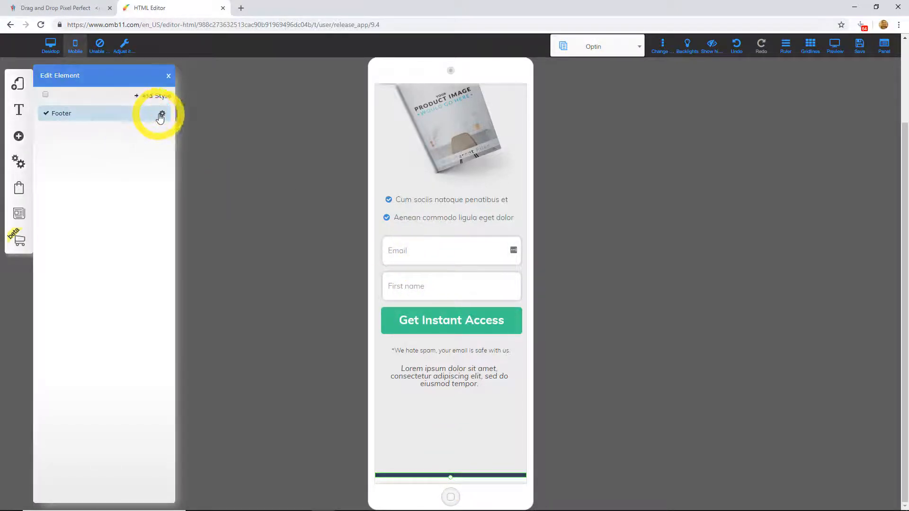
left_click(162, 116)
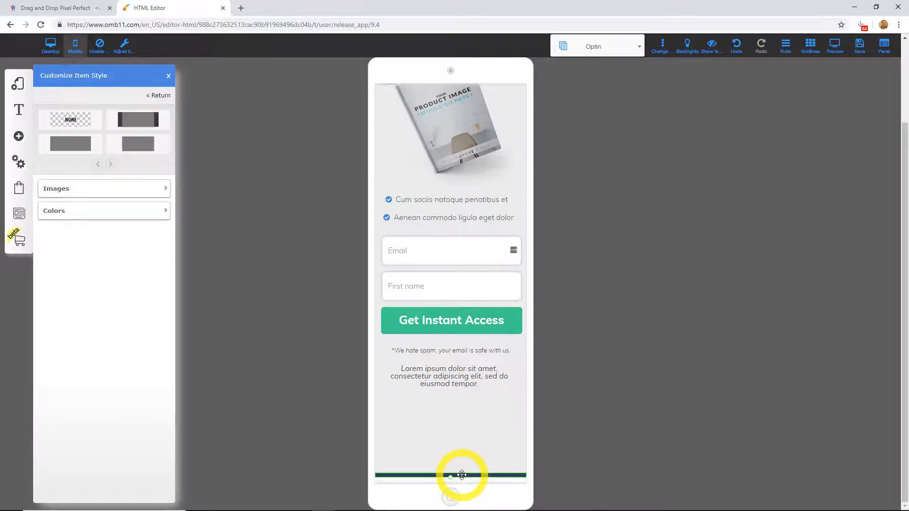
left_click(165, 214)
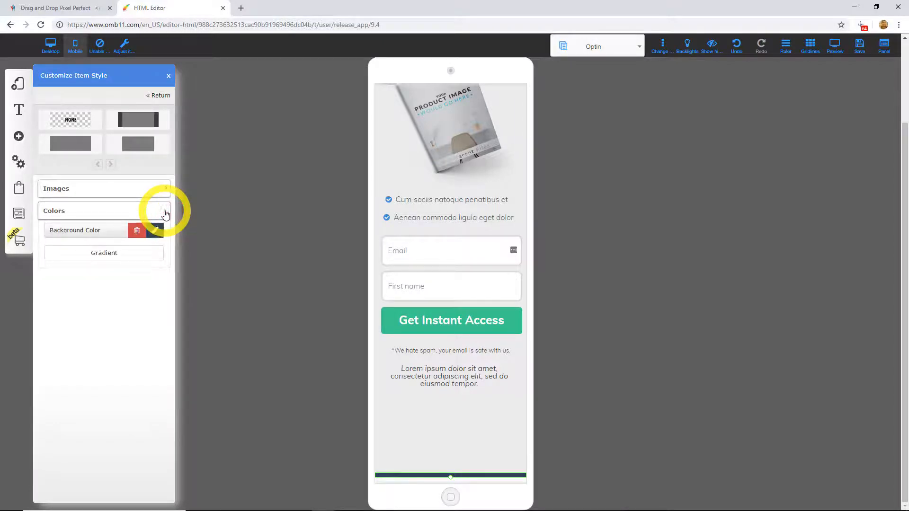
left_click(155, 232)
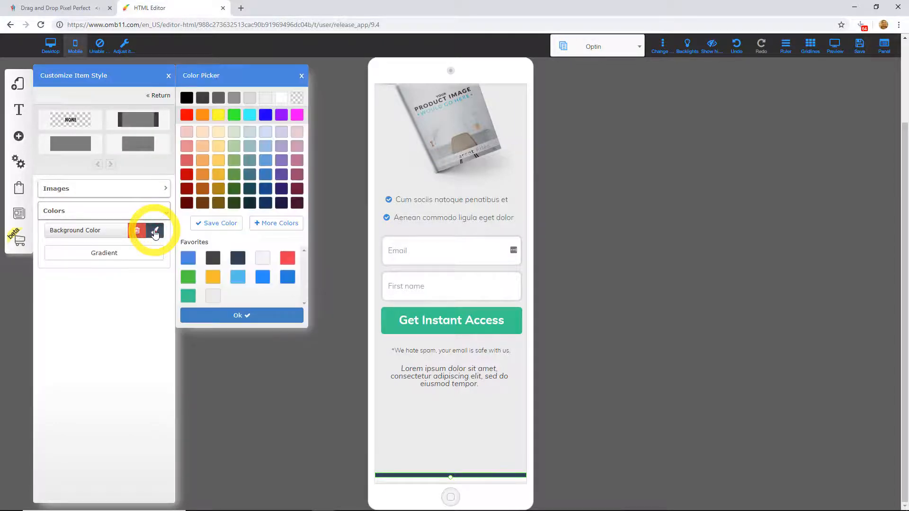
left_click(295, 99)
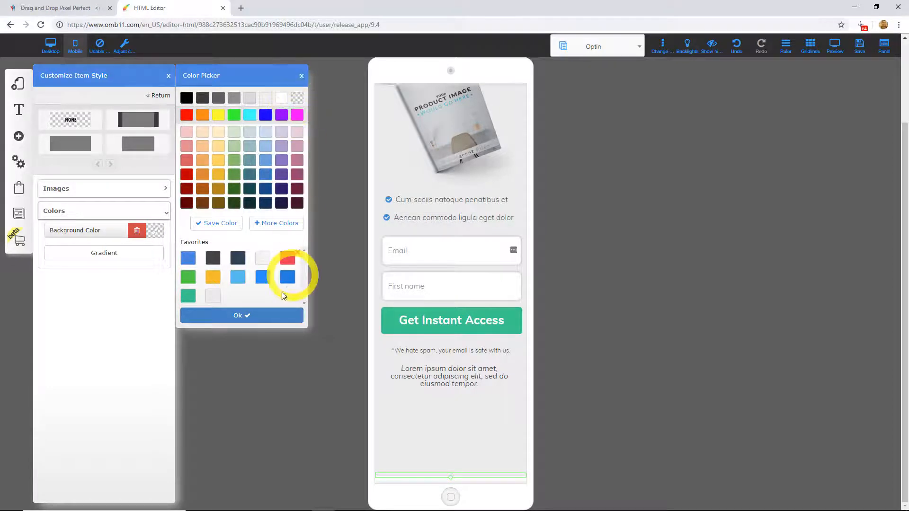
left_click(253, 317)
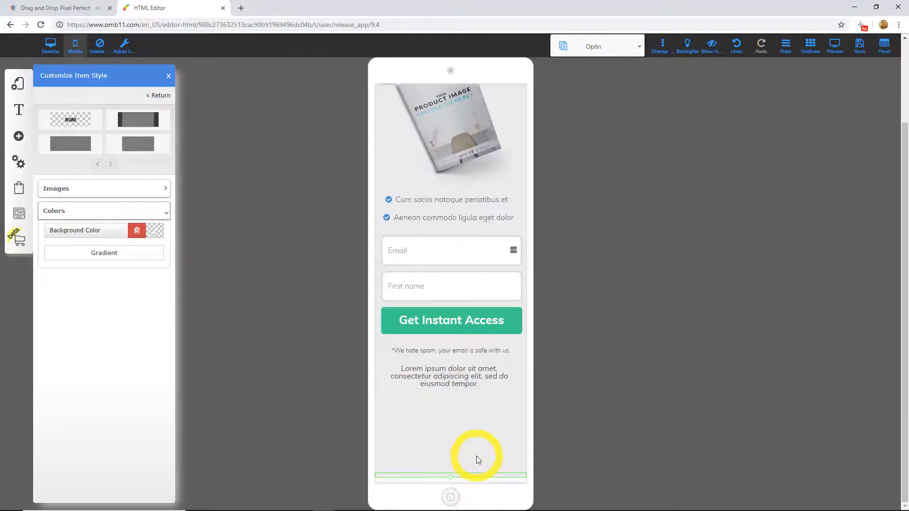
Switch to the desktop version and open the funnel's confirmation page for editing
left_click(51, 46)
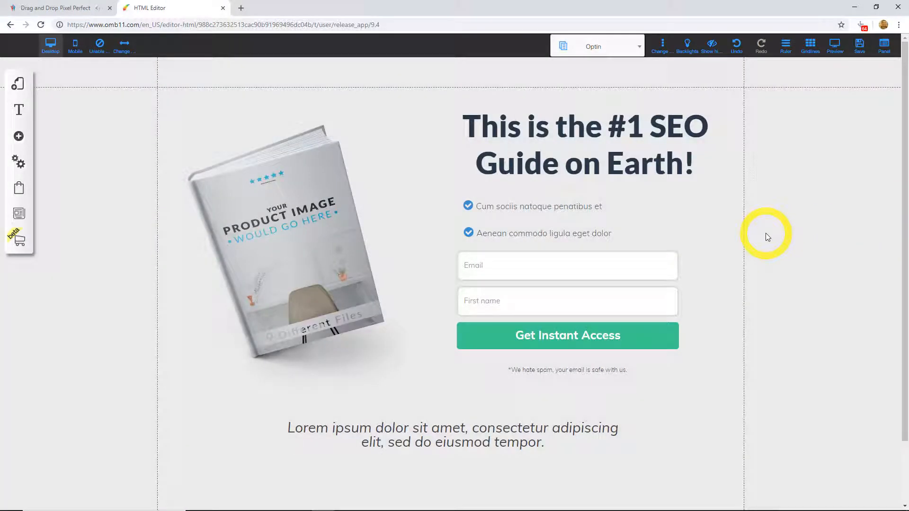
left_click(625, 49)
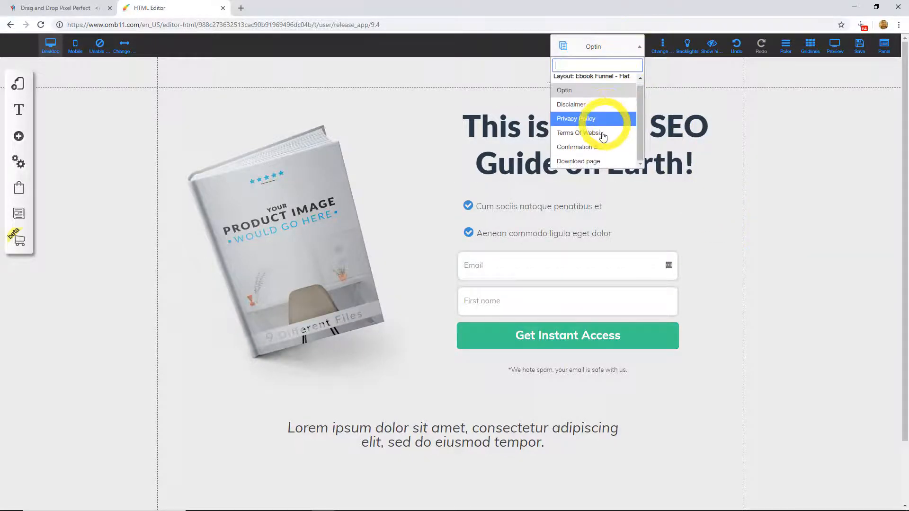
left_click(575, 151)
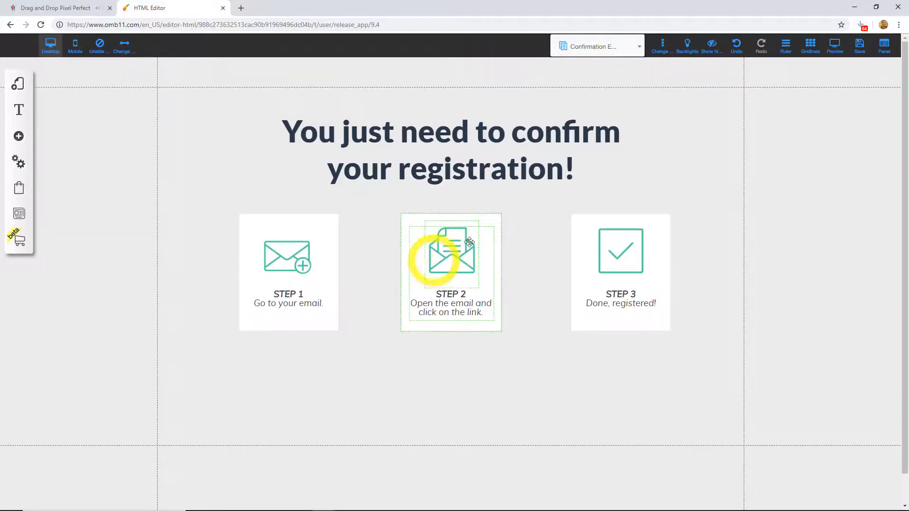
Add a Body L paragraph text element to the confirmation page and place it beneath the three step boxes
left_click(19, 110)
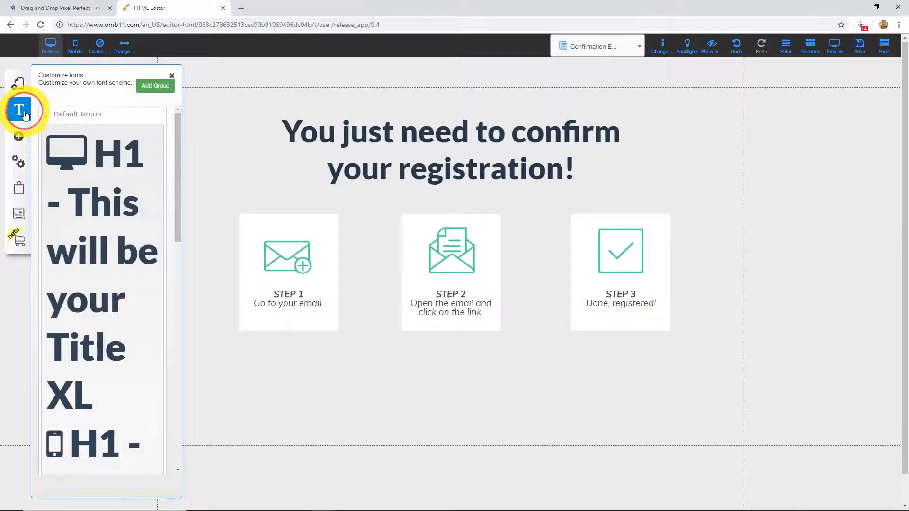
left_click(25, 115)
left_click(18, 136)
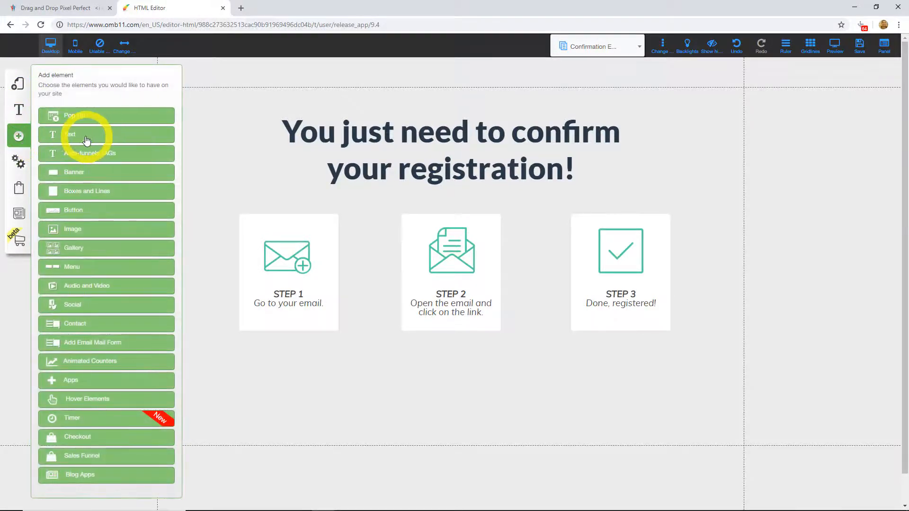
left_click(86, 137)
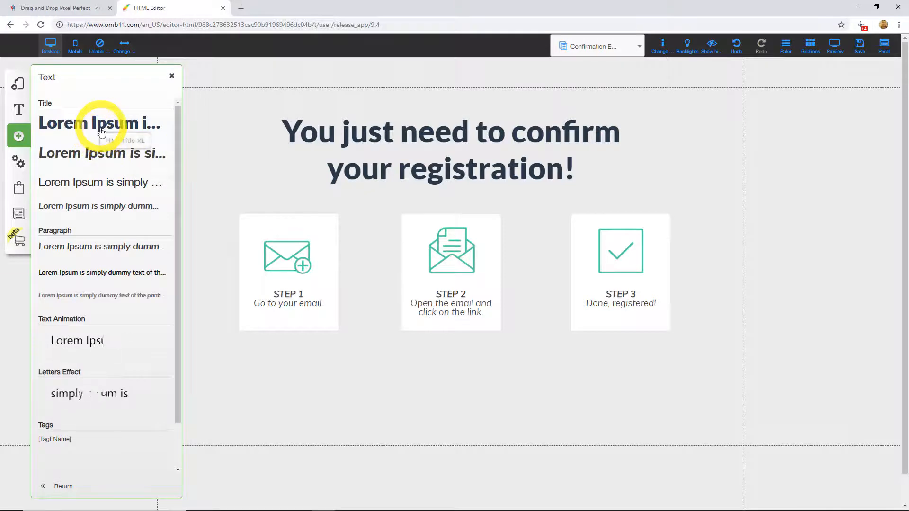
scroll(101, 183, "down", 2)
scroll(102, 228, "up", 2)
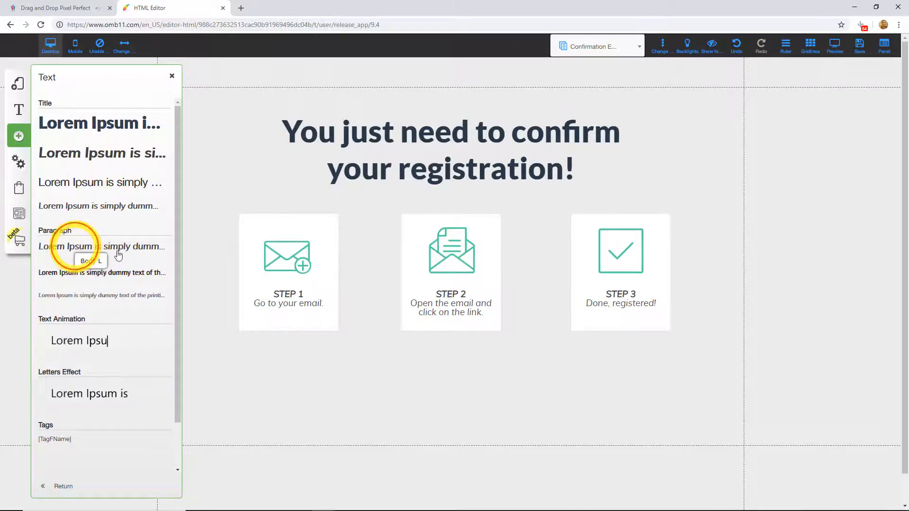
left_click(89, 246)
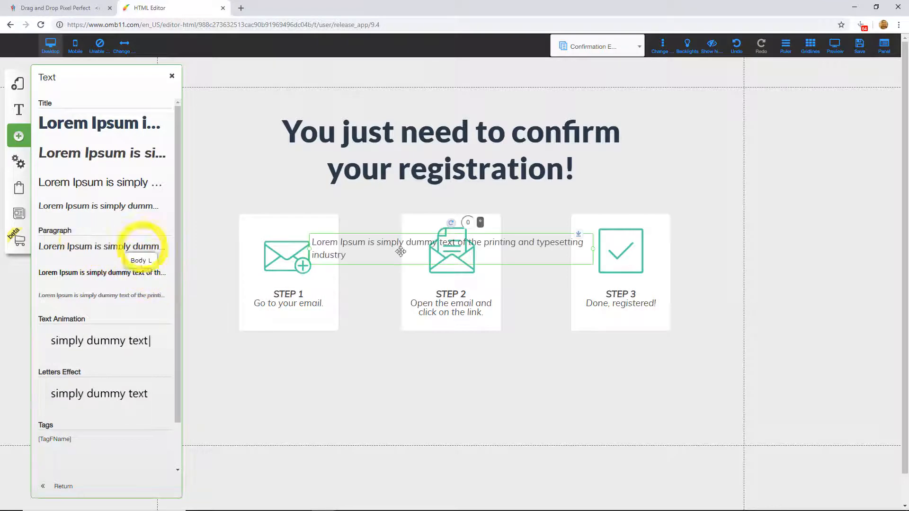
left_click_drag(400, 252, 403, 391)
Replace the placeholder with "If you have any questions reach me at my email here:" and a note to check the spam box first or Gmail promotion folder
double_click(403, 396)
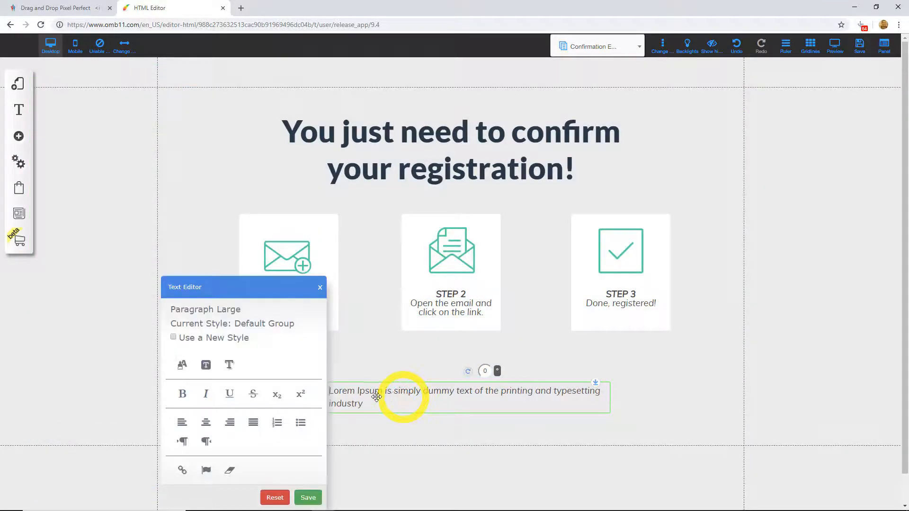
triple_click(431, 387)
type("H")
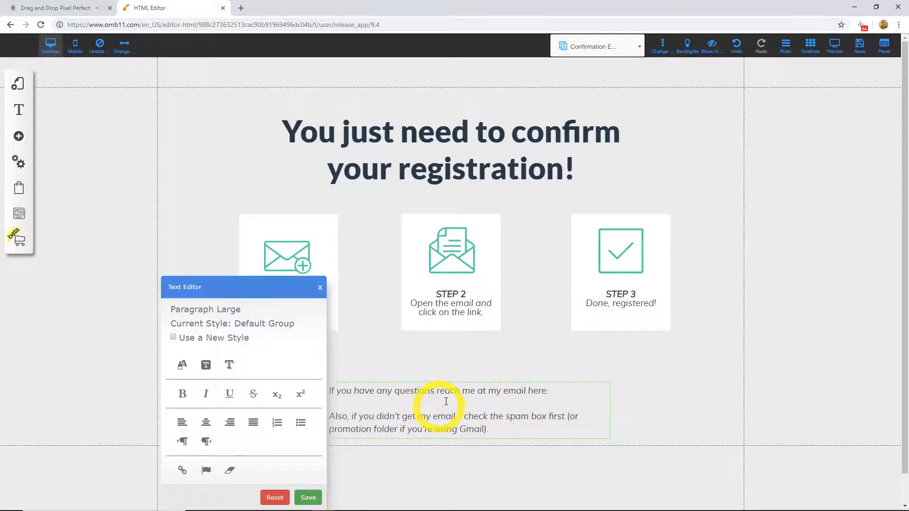
left_click(646, 400)
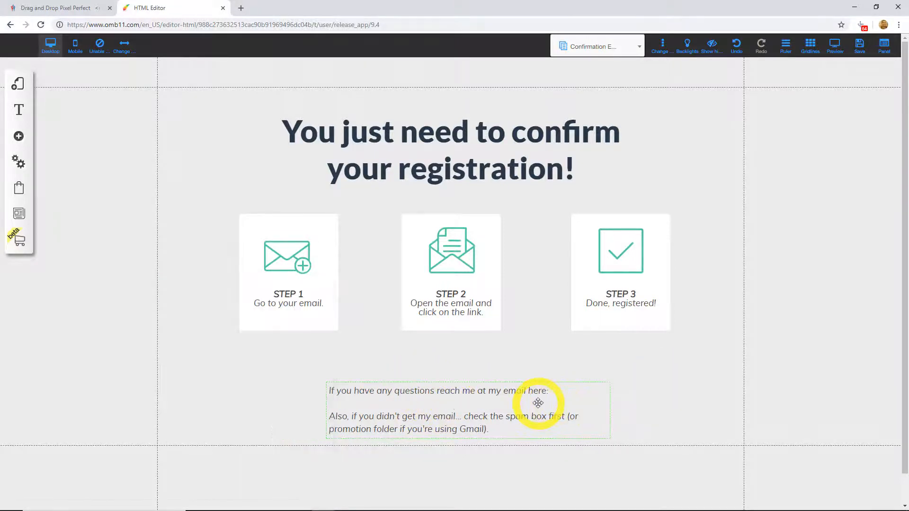
Center the note element horizontally on the page and center-align both of its paragraphs
left_click(538, 403)
left_click(429, 268)
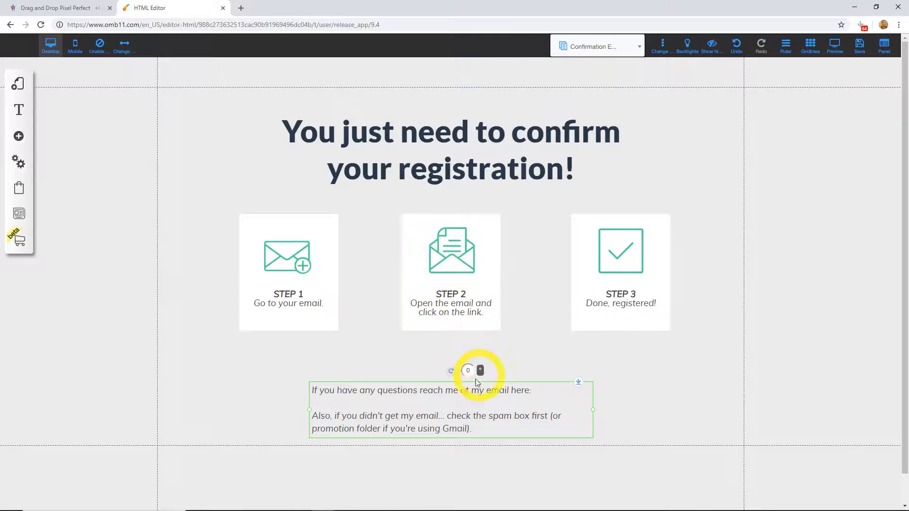
left_click(452, 398)
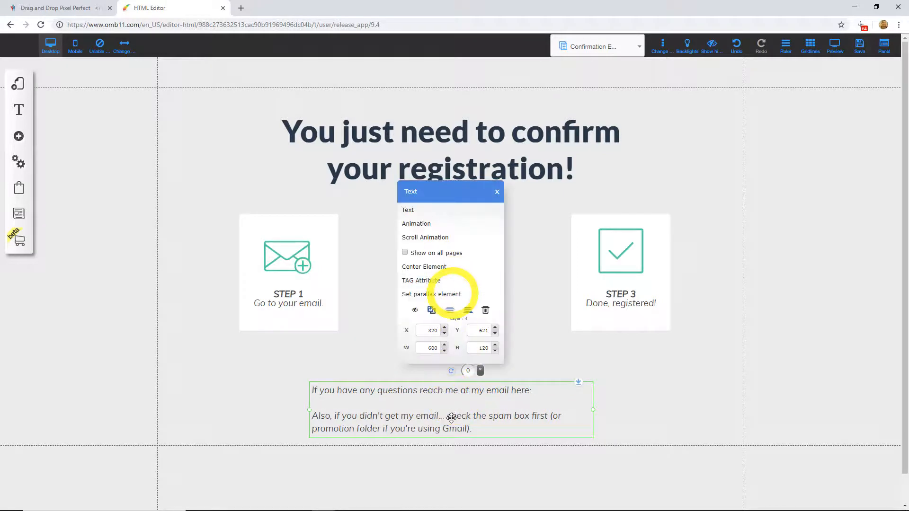
double_click(452, 417)
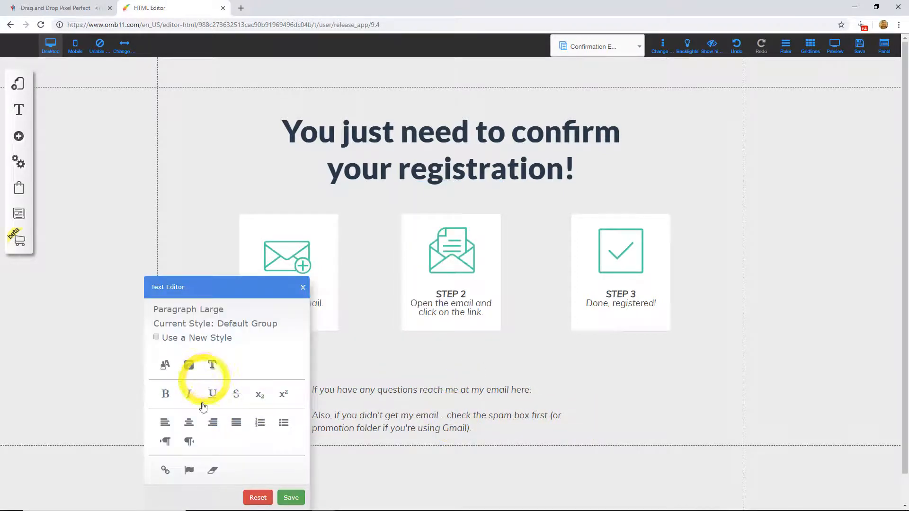
left_click(187, 423)
left_click(489, 400)
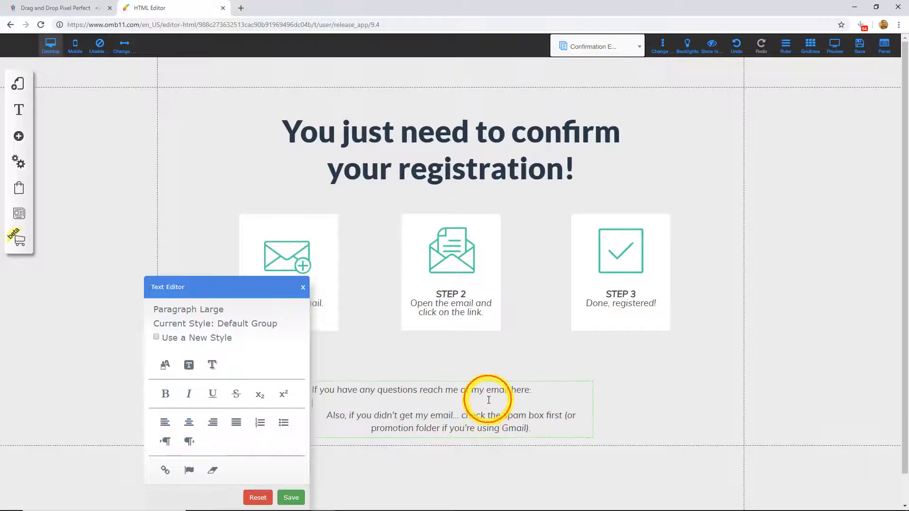
triple_click(488, 394)
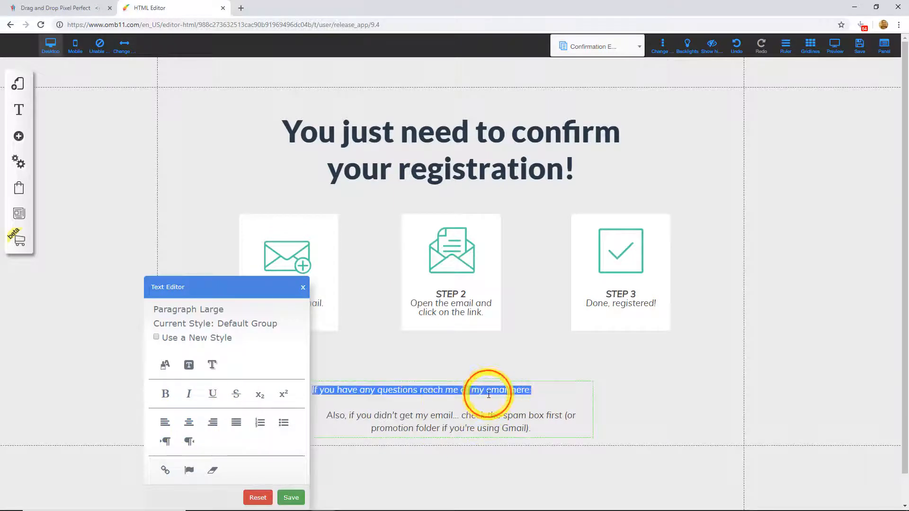
left_click(192, 421)
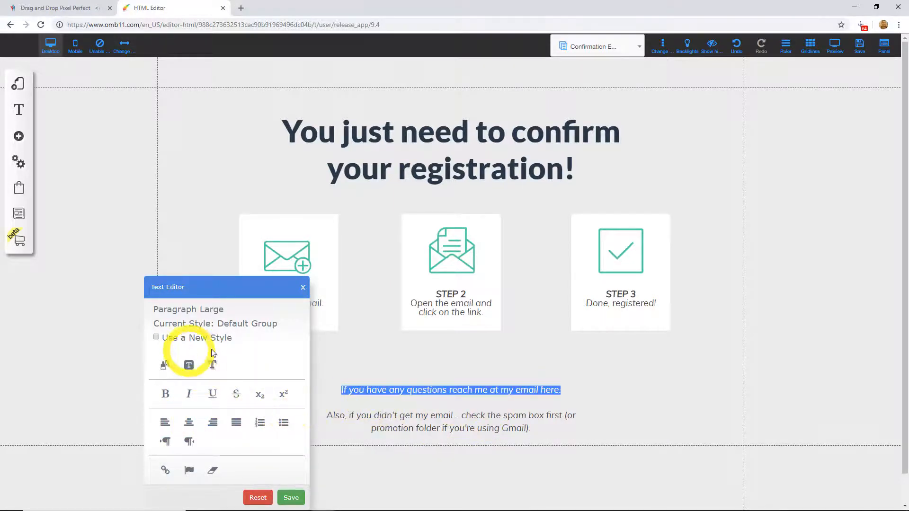
Enable a new style for the note's text and set its font family to Arial
left_click(156, 339)
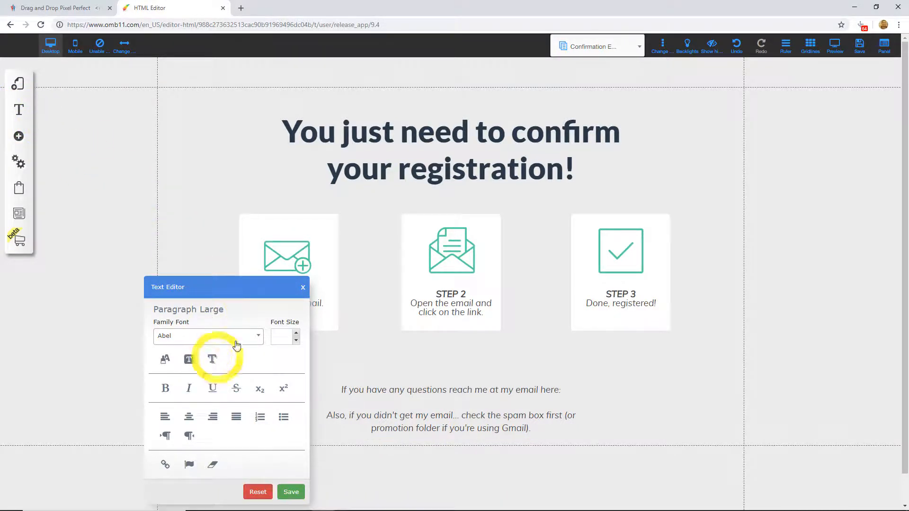
left_click(254, 338)
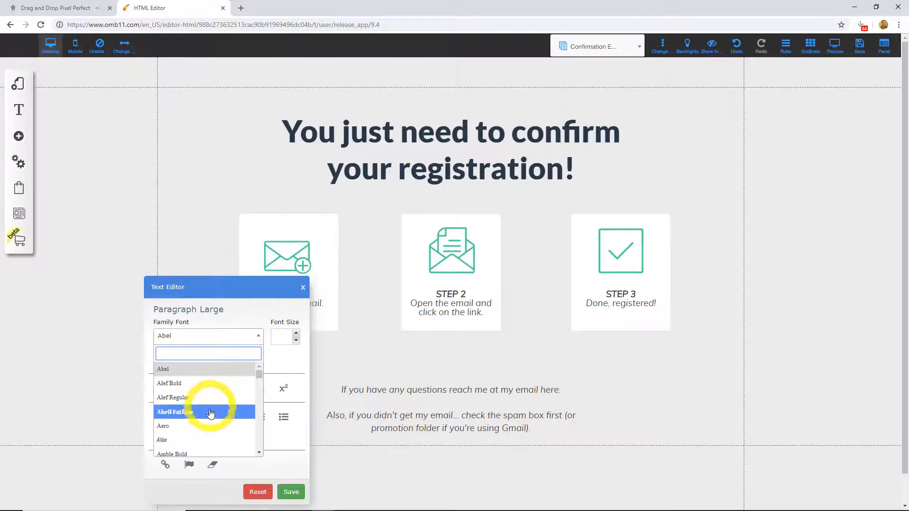
scroll(211, 415, "down", 1)
scroll(209, 417, "down", 4)
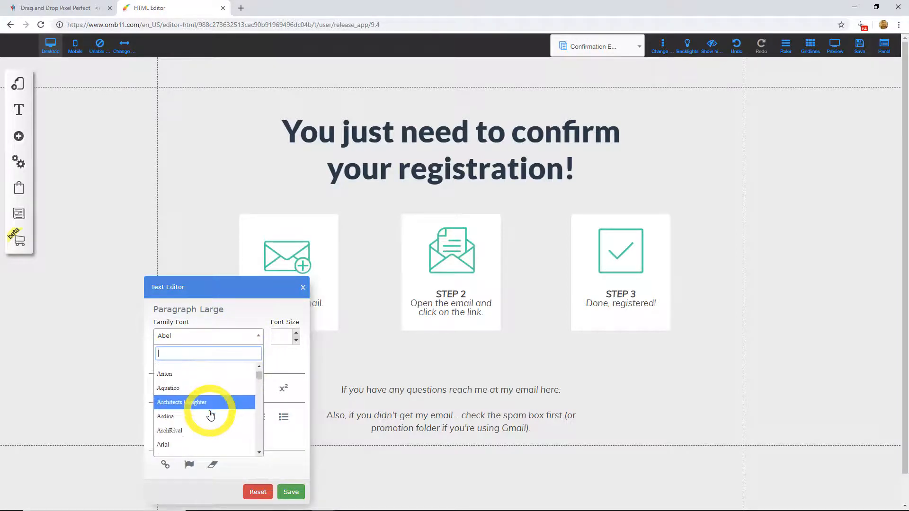
left_click(194, 438)
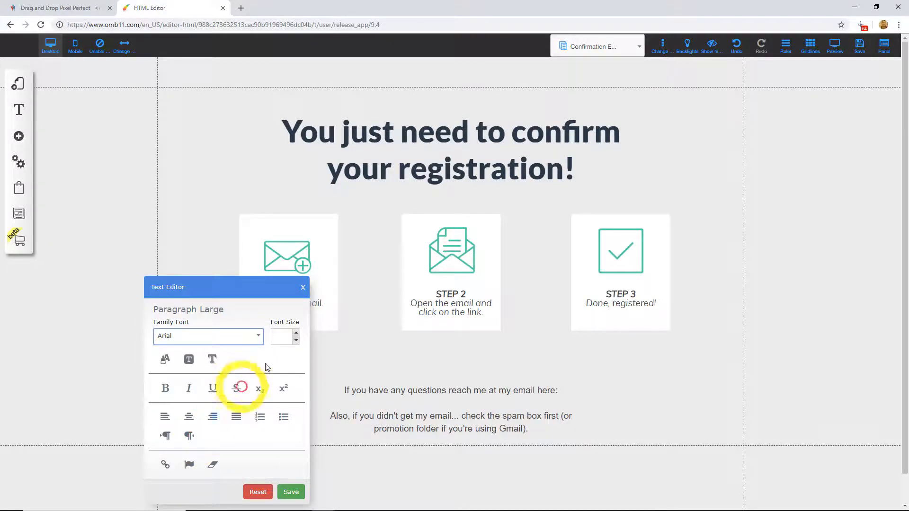
Increase the note text's font size to 25
left_click(296, 334)
left_click(296, 333)
left_click(295, 334)
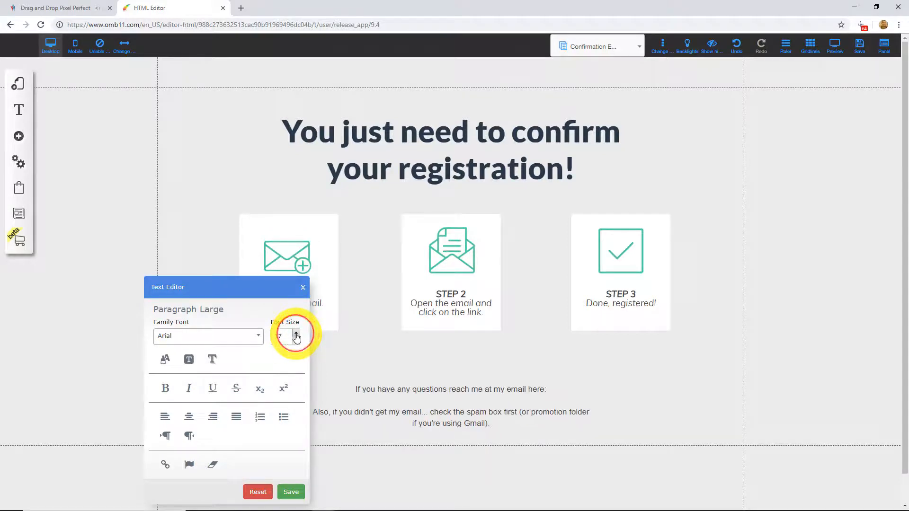
left_click(296, 334)
left_click(296, 334)
left_click(296, 335)
left_click(296, 334)
left_click(296, 334)
Move the note up closer beneath the three step boxes and center it horizontally on the page again
left_click(483, 386)
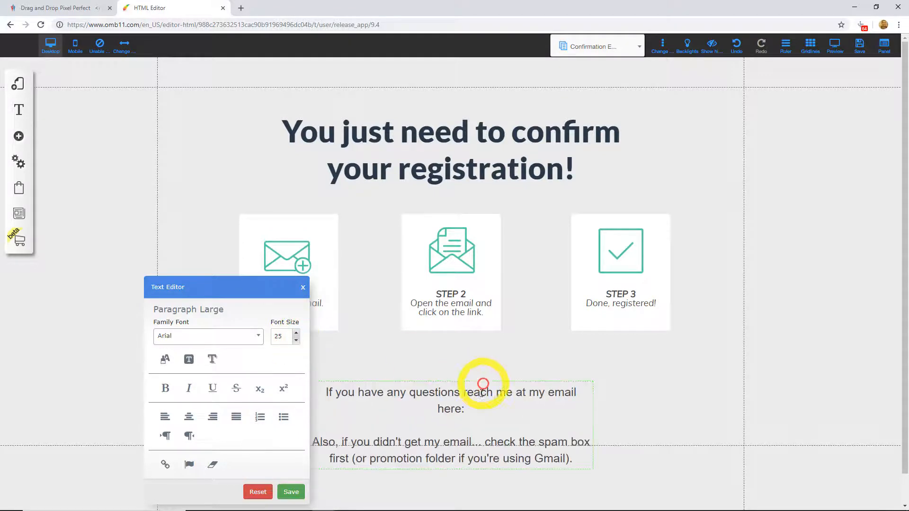
left_click_drag(485, 402, 476, 355)
left_click(493, 365)
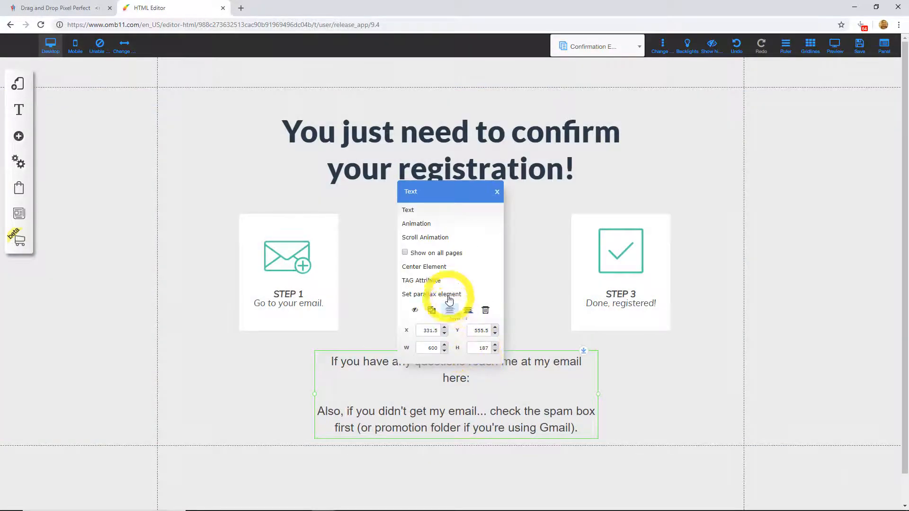
left_click(417, 266)
left_click(666, 360)
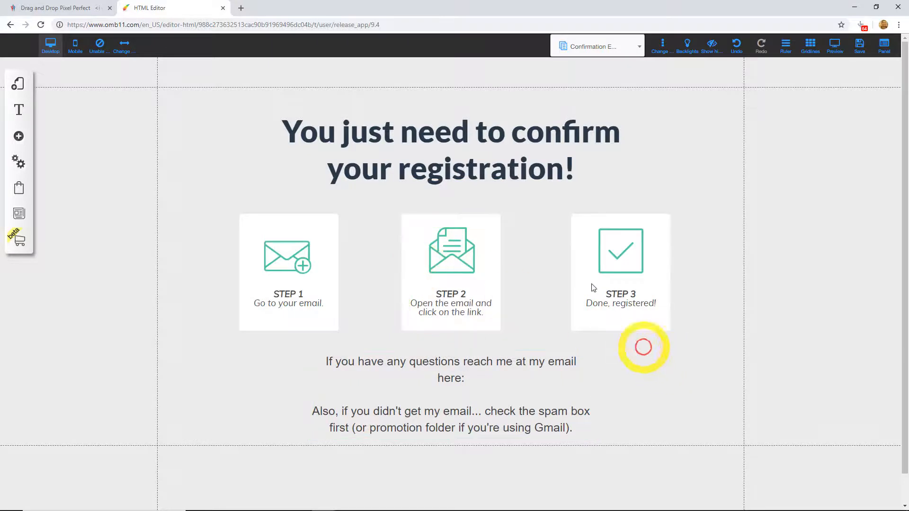
left_click(299, 254)
left_click(446, 258)
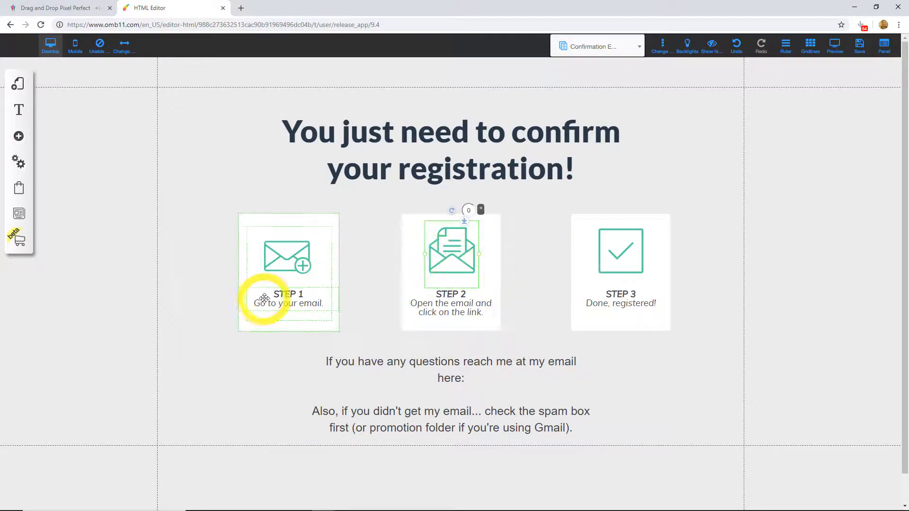
left_click(261, 298)
left_click(438, 167)
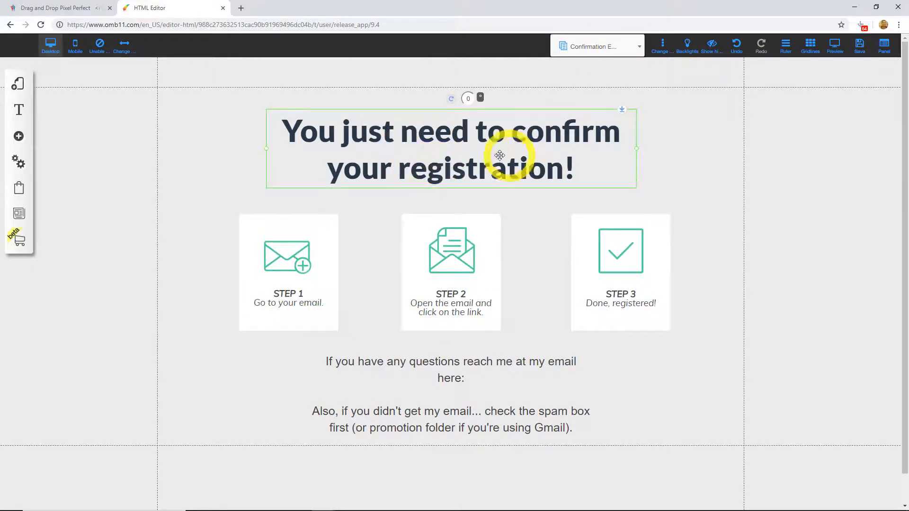
Switch to the mobile version of the confirmation page and move the note farther away from the phone frame
left_click(76, 47)
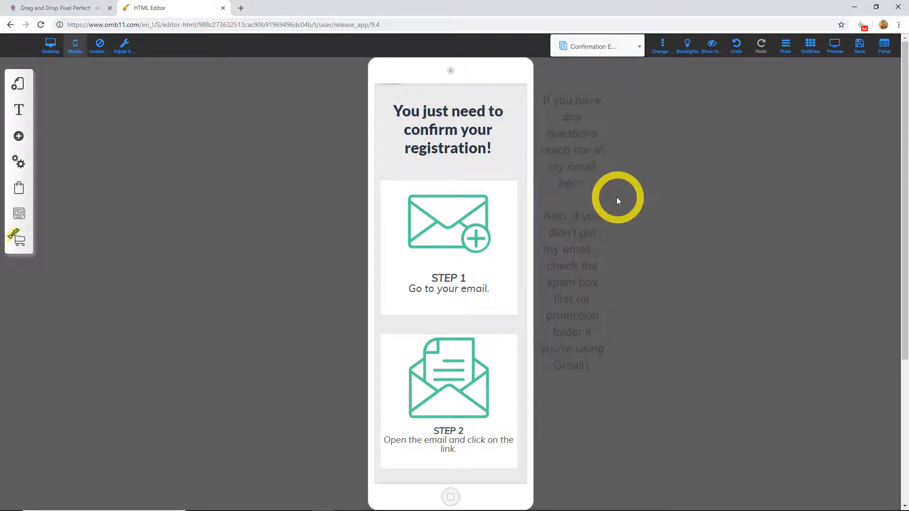
left_click_drag(588, 146, 636, 208)
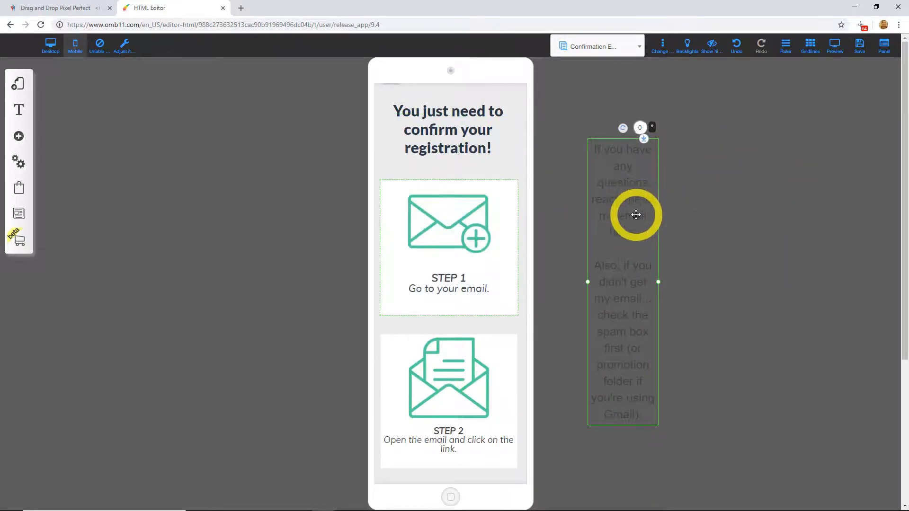
left_click(479, 140)
left_click(479, 140)
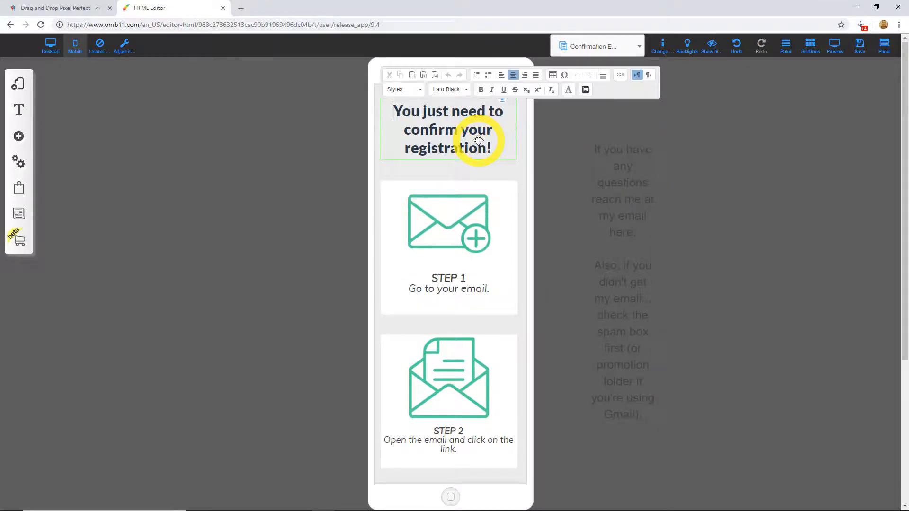
left_click(570, 152)
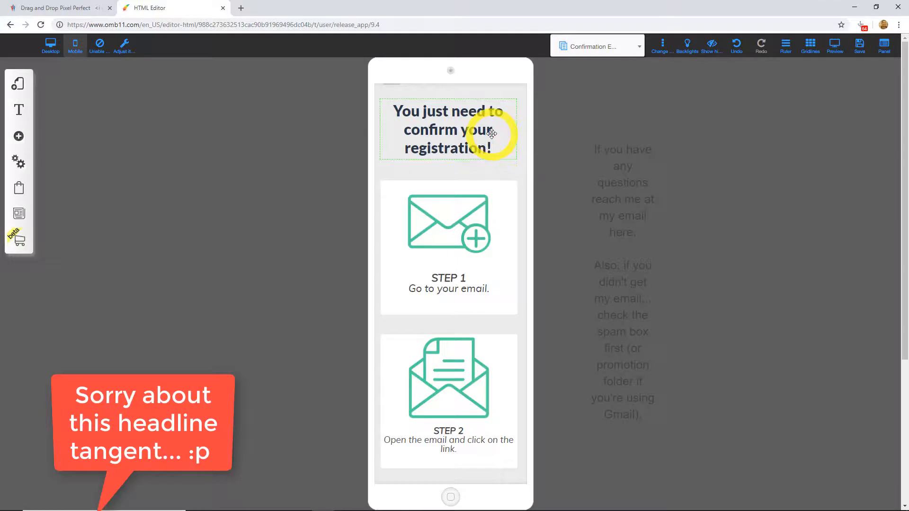
Set the mobile headline "You just need to confirm your registration!" to a font size of 39 px
right_click(492, 134)
left_click(430, 210)
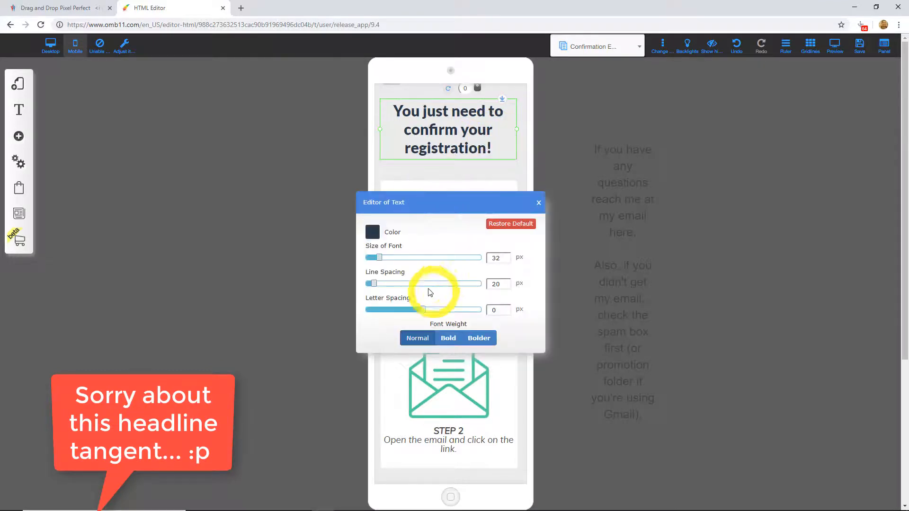
left_click_drag(384, 261, 385, 262)
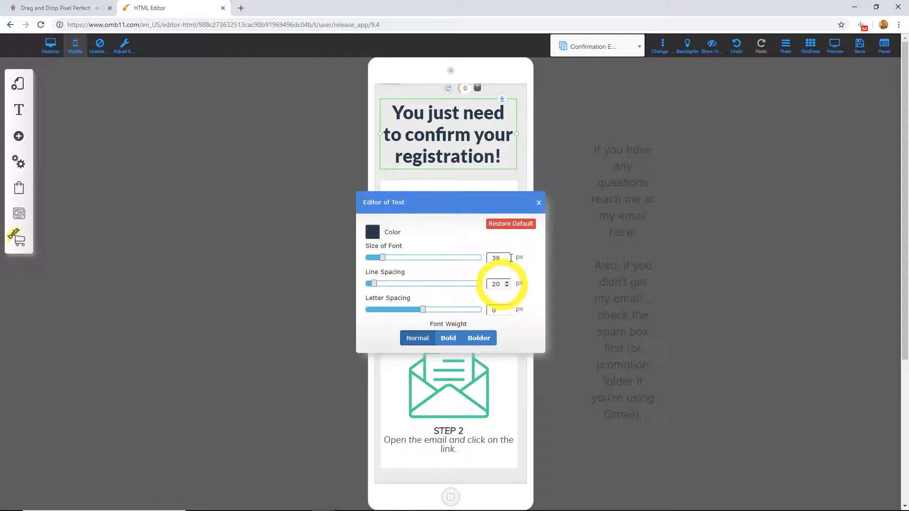
left_click(539, 204)
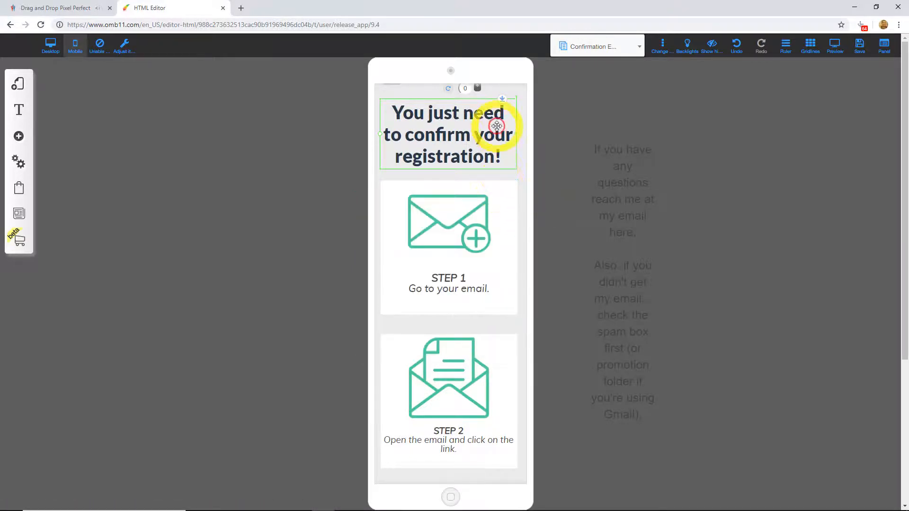
Move the note into the mobile layout over the lower part of the Step 3 box and widen it to about 284 px
scroll(499, 177, "down", 5)
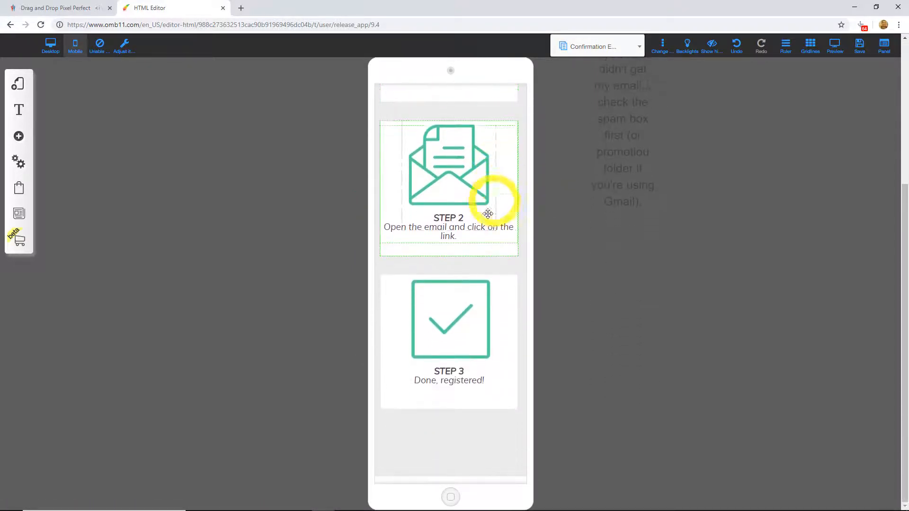
scroll(490, 217, "up", 3)
scroll(491, 358, "down", 3)
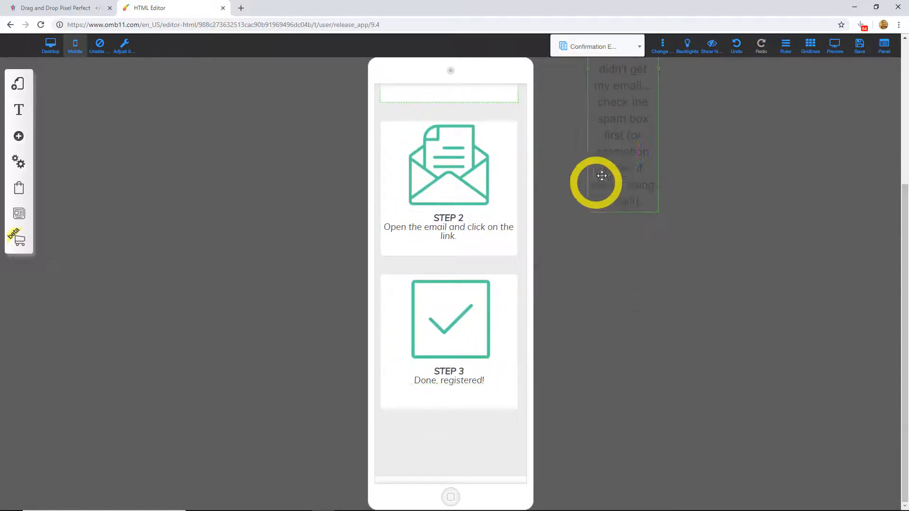
left_click_drag(594, 183, 439, 467)
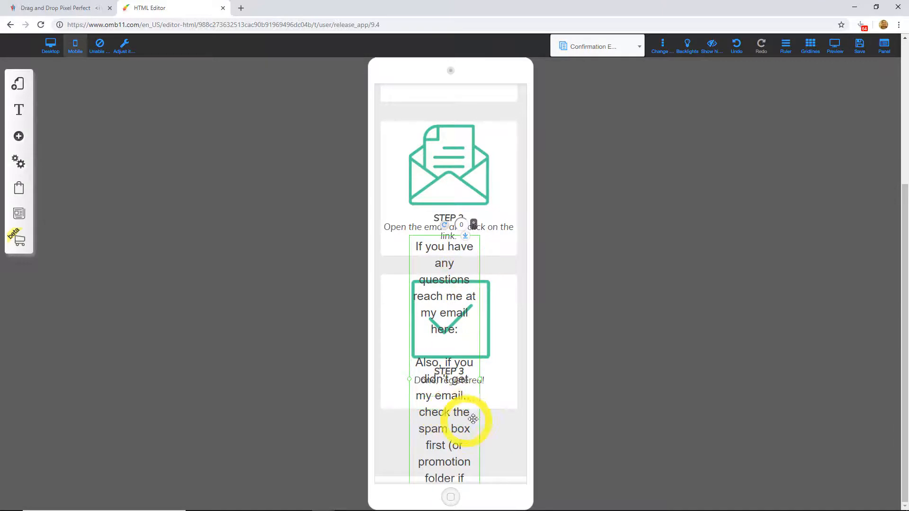
left_click_drag(480, 380, 526, 384)
left_click_drag(488, 317, 483, 434)
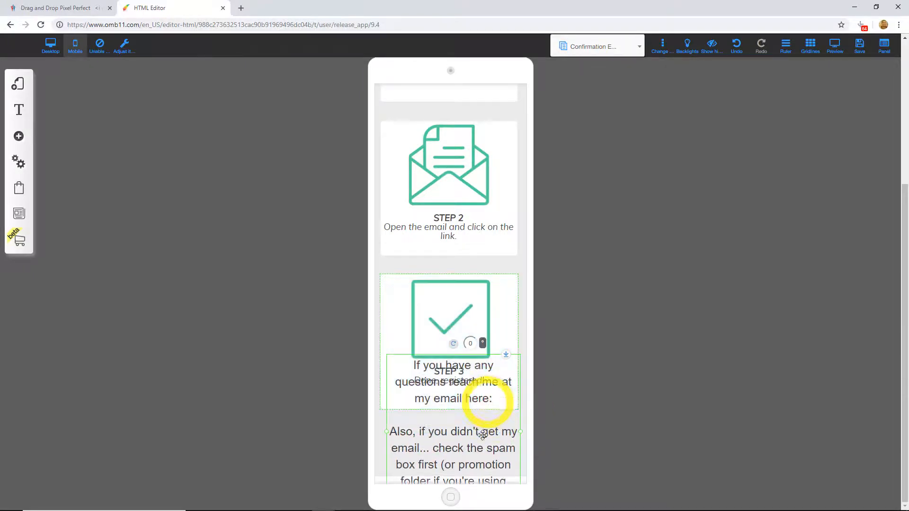
Reduce the mobile note's font size to 18 px
right_click(482, 439)
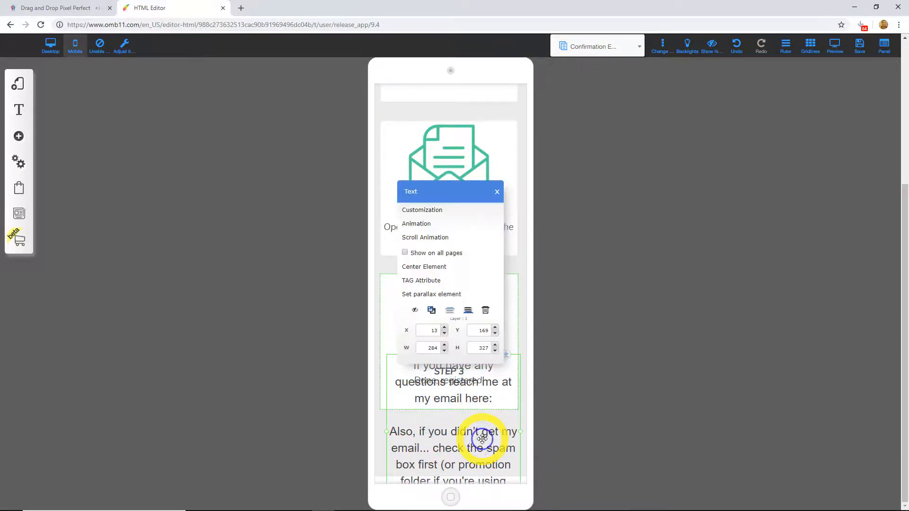
left_click(434, 210)
left_click_drag(451, 209, 670, 239)
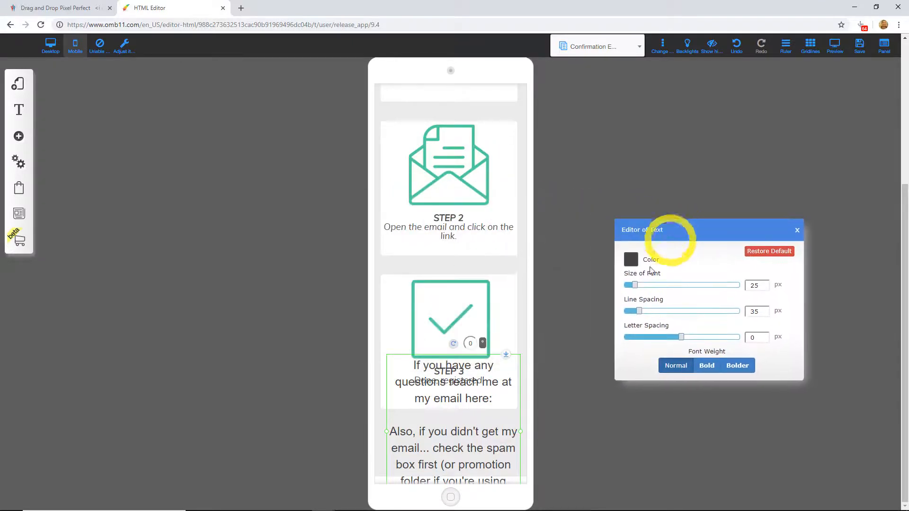
left_click_drag(637, 289, 631, 286)
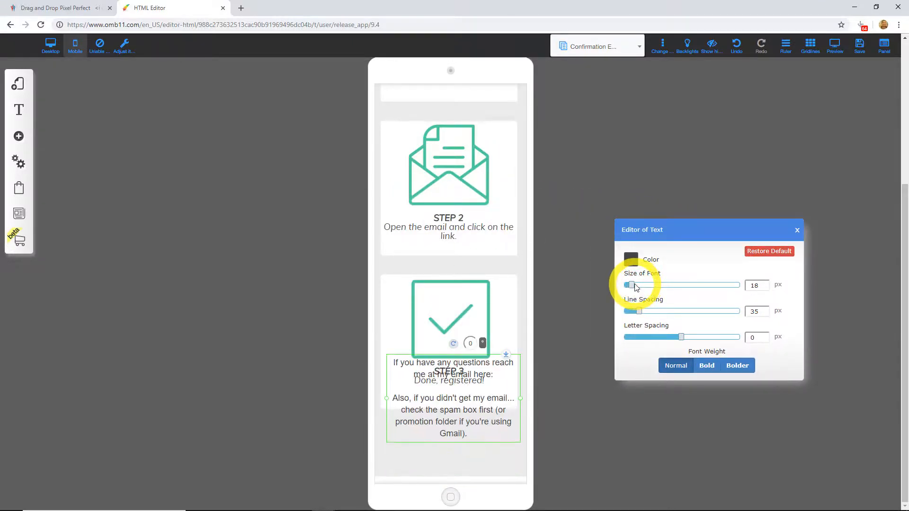
Move the mobile note up over the Step 3 box, clear of the empty area at the page's end
left_click(462, 343)
left_click(459, 394)
left_click_drag(454, 426, 457, 329)
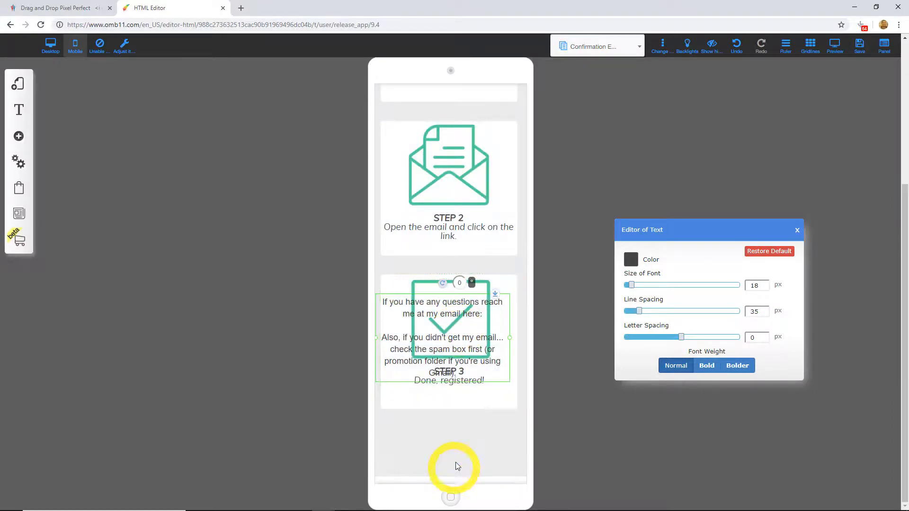
Move the thin footer strip farther down to lengthen the mobile page beneath the Step 3 box
left_click(456, 473)
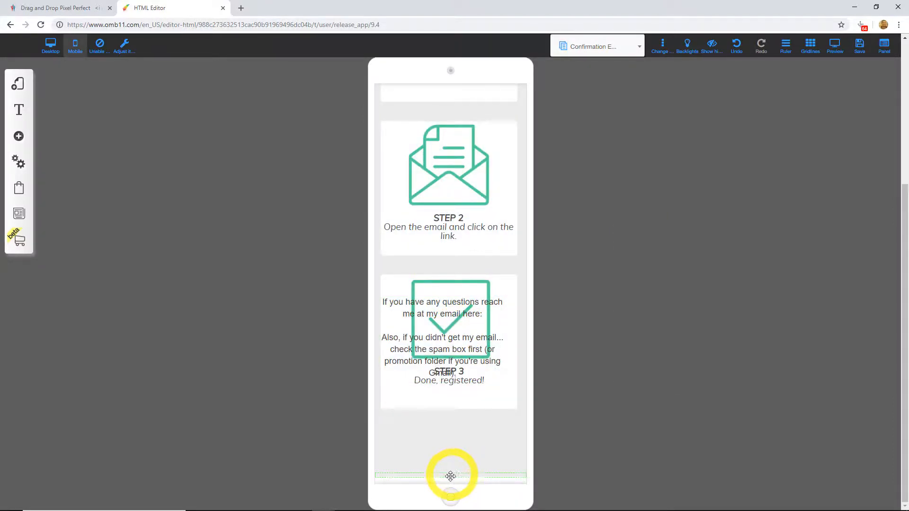
scroll(470, 464, "down", 1)
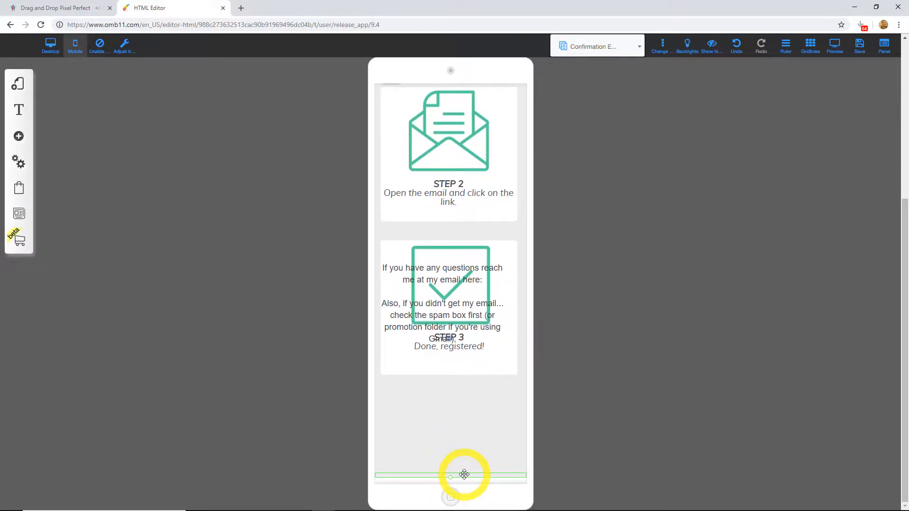
scroll(476, 456, "down", 1)
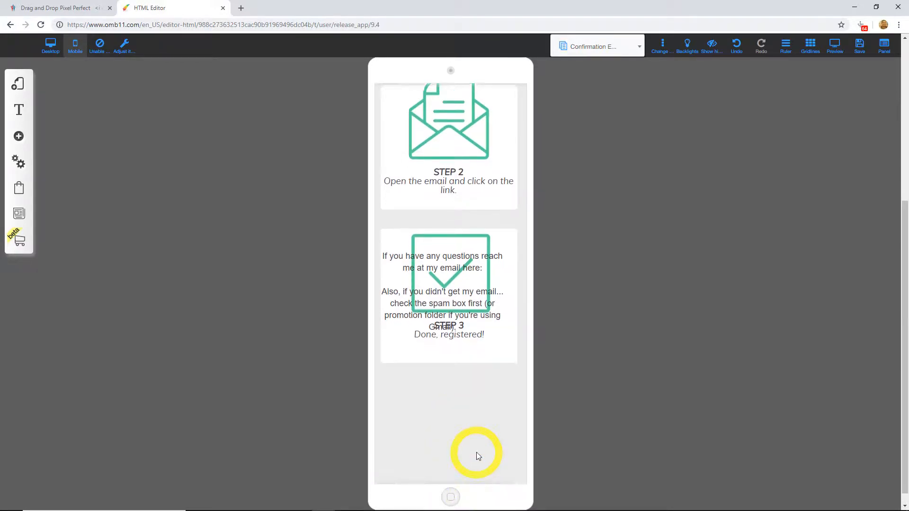
scroll(476, 453, "down", 1)
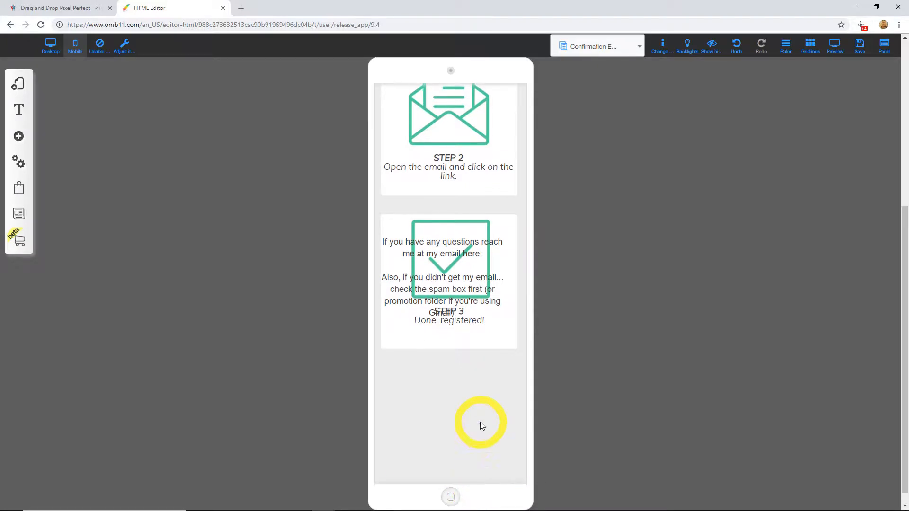
Move the mobile note into the empty area just below the Step 3 box and center it on the page
scroll(481, 425, "down", 1)
left_click_drag(487, 284, 490, 407)
right_click(493, 397)
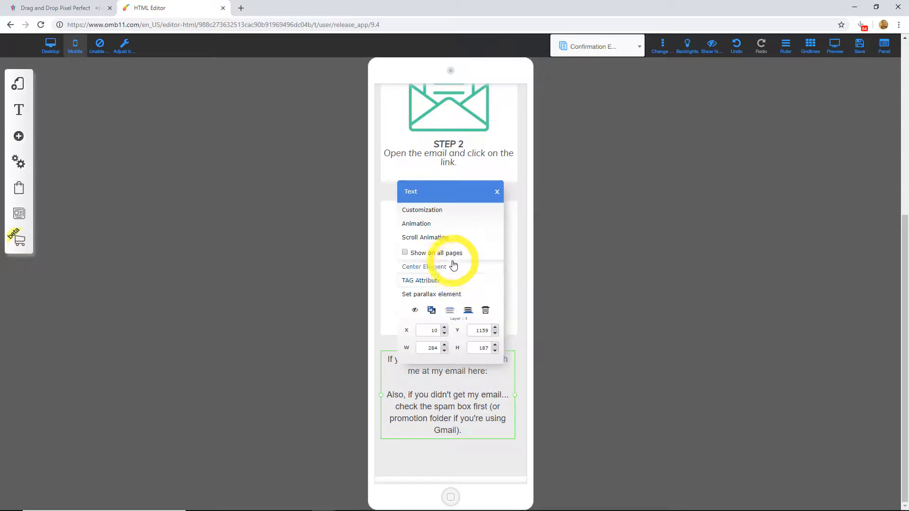
left_click(452, 266)
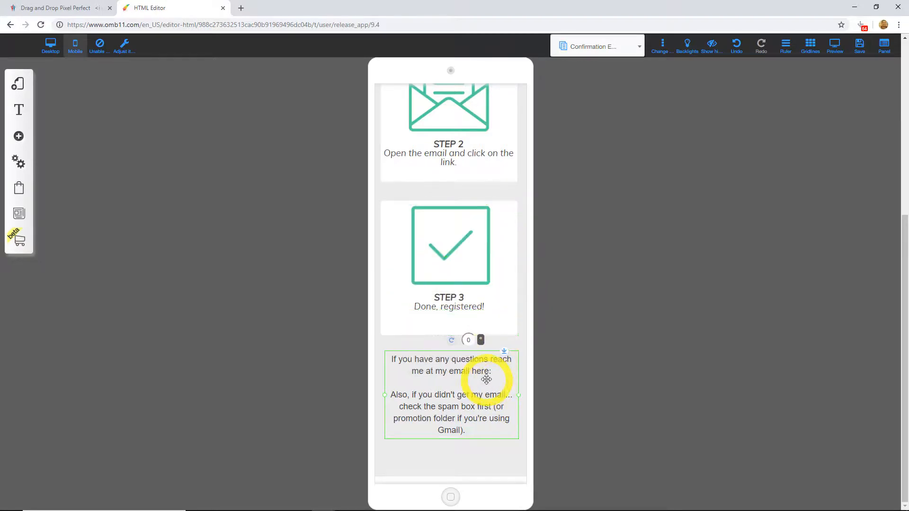
left_click_drag(486, 379, 476, 380)
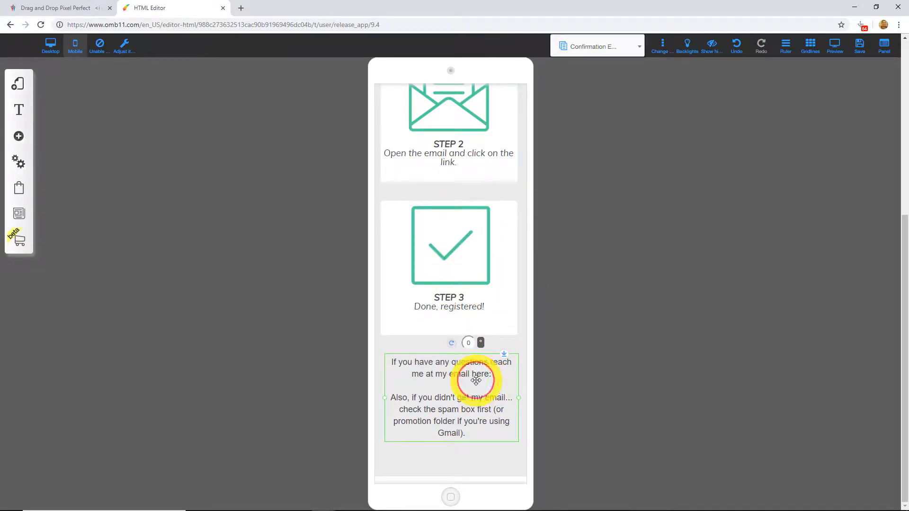
Make the mobile note's second paragraph, about checking the spam box or promotion folder, bold
double_click(475, 380)
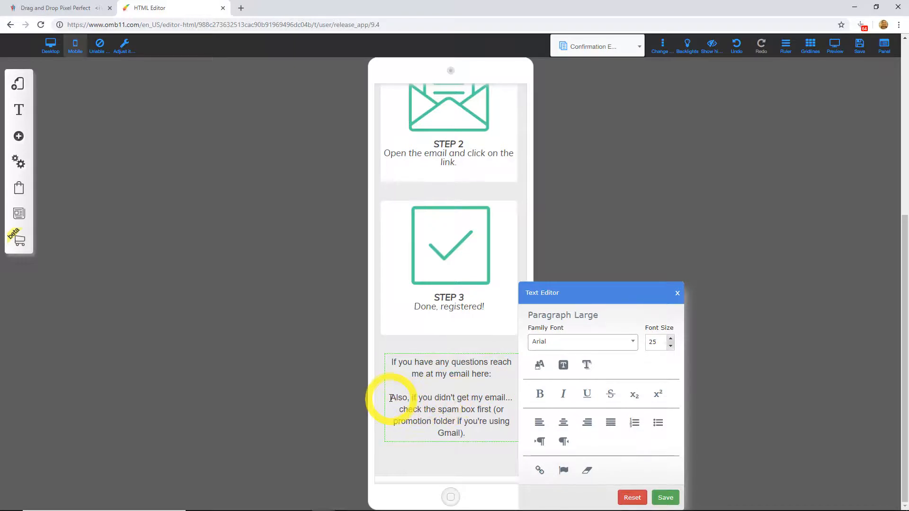
left_click_drag(390, 398, 475, 430)
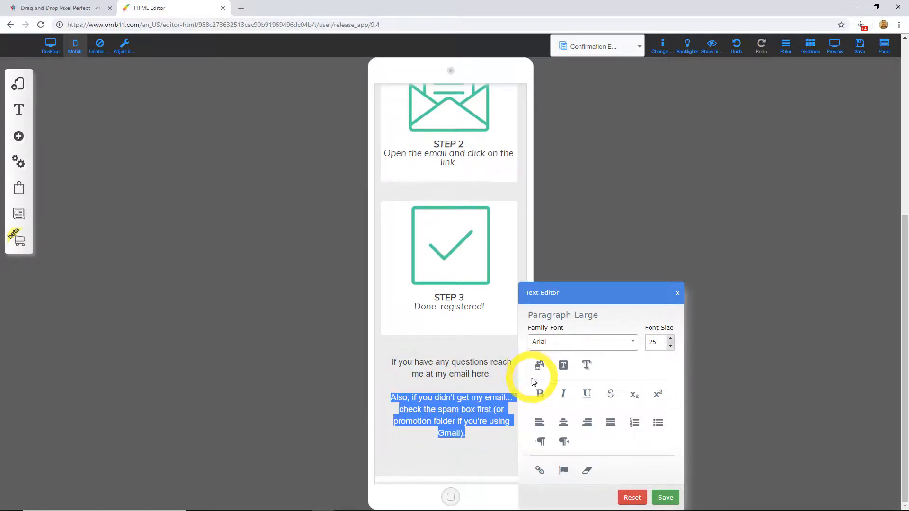
left_click(540, 394)
left_click(484, 399)
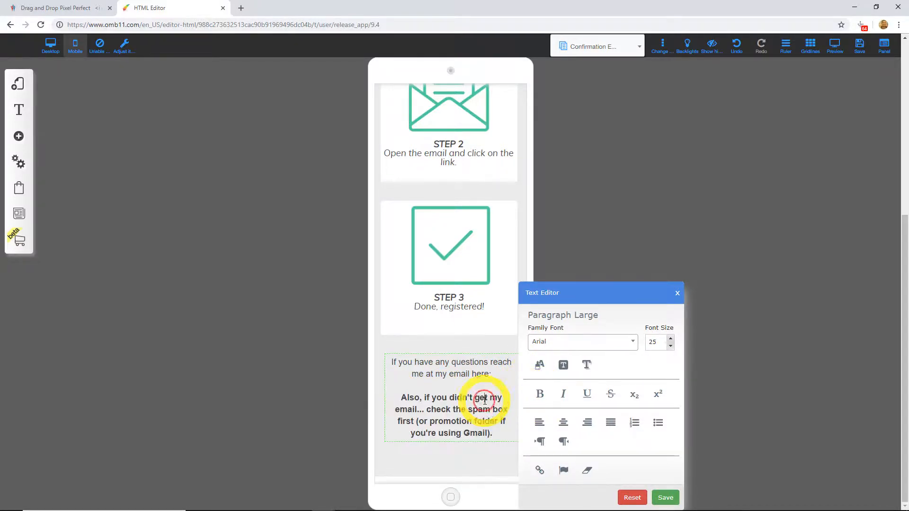
left_click(724, 142)
Save the site changes, including the Ebook Funnel - Flat layout and the Confirmation Email Page and Optin pages
scroll(467, 277, "up", 6)
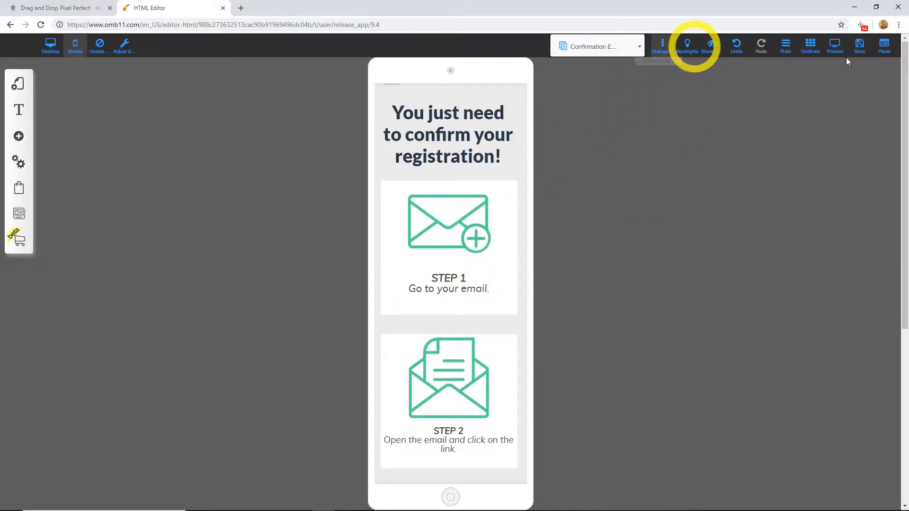
left_click(860, 46)
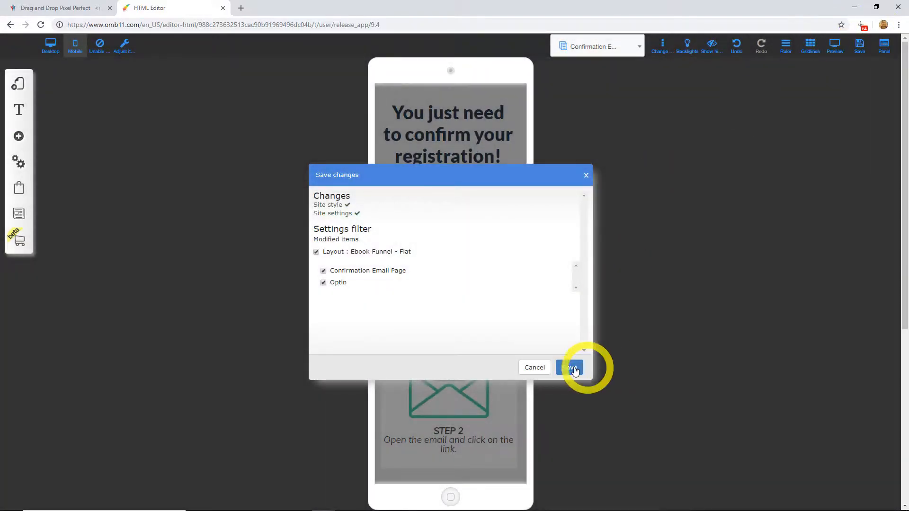
left_click(572, 367)
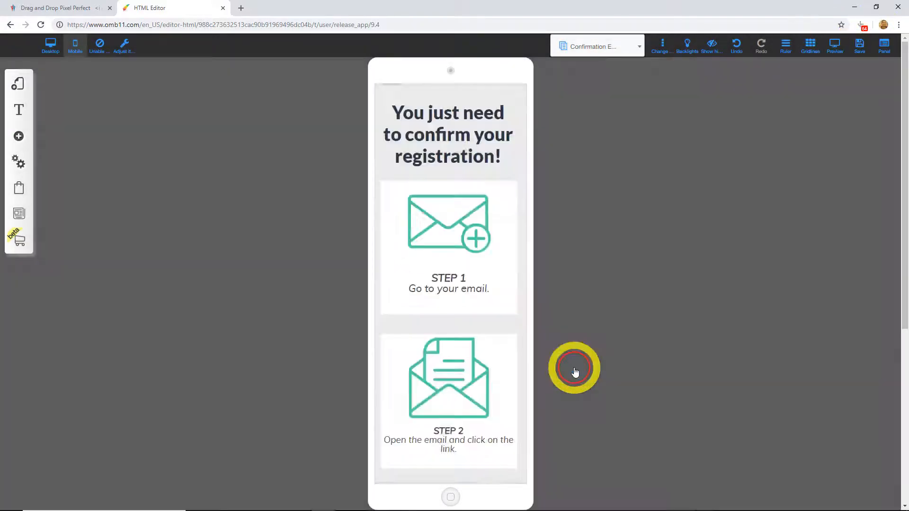